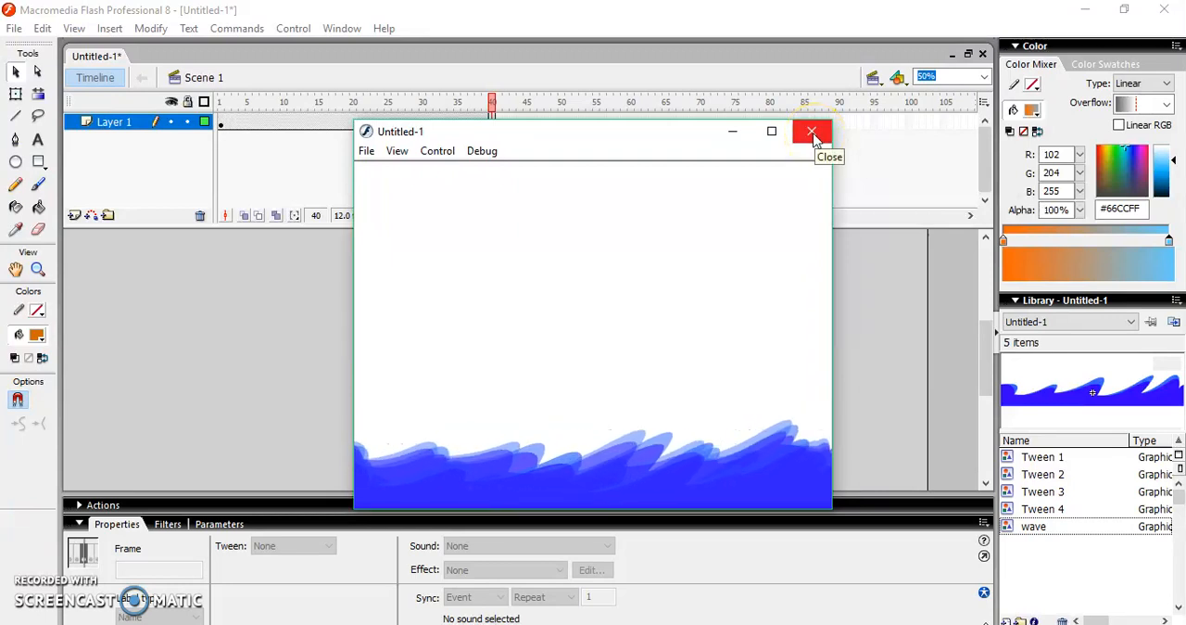
Close the movie preview and rename Layer 1 as Wave1
left_click(813, 134)
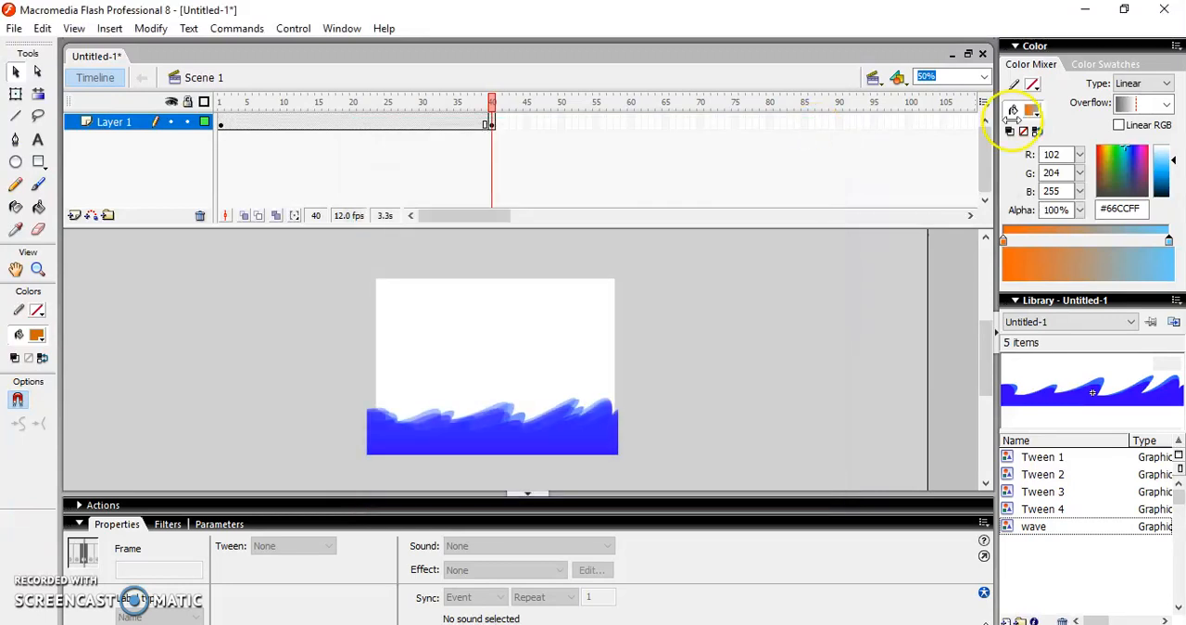
left_click(128, 123)
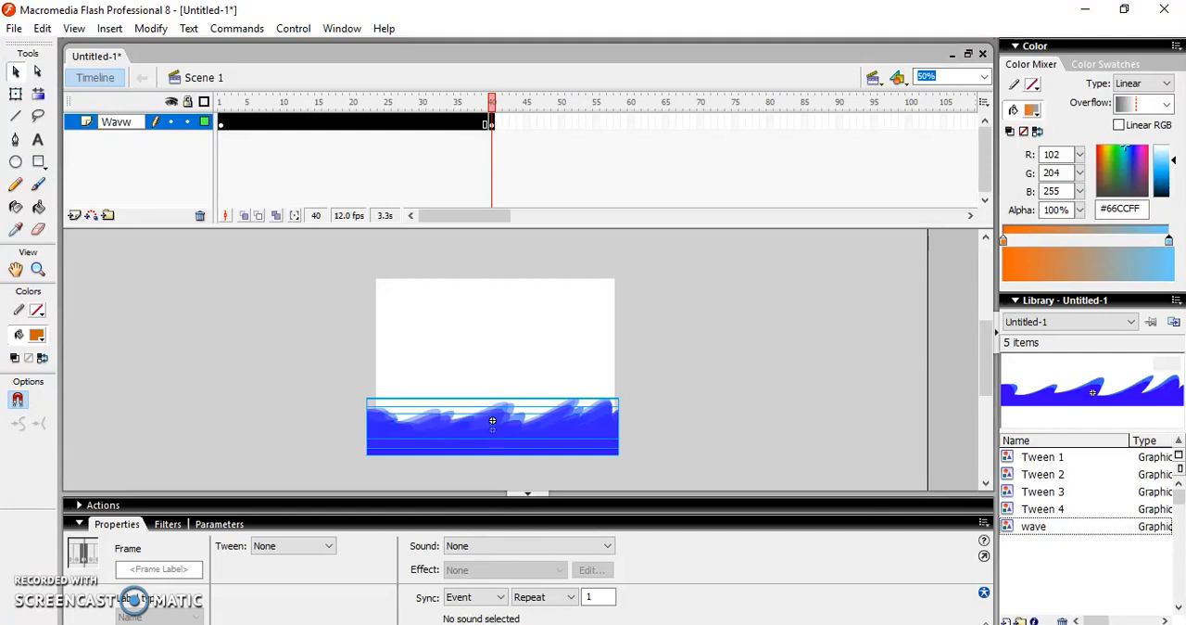
left_click(323, 159)
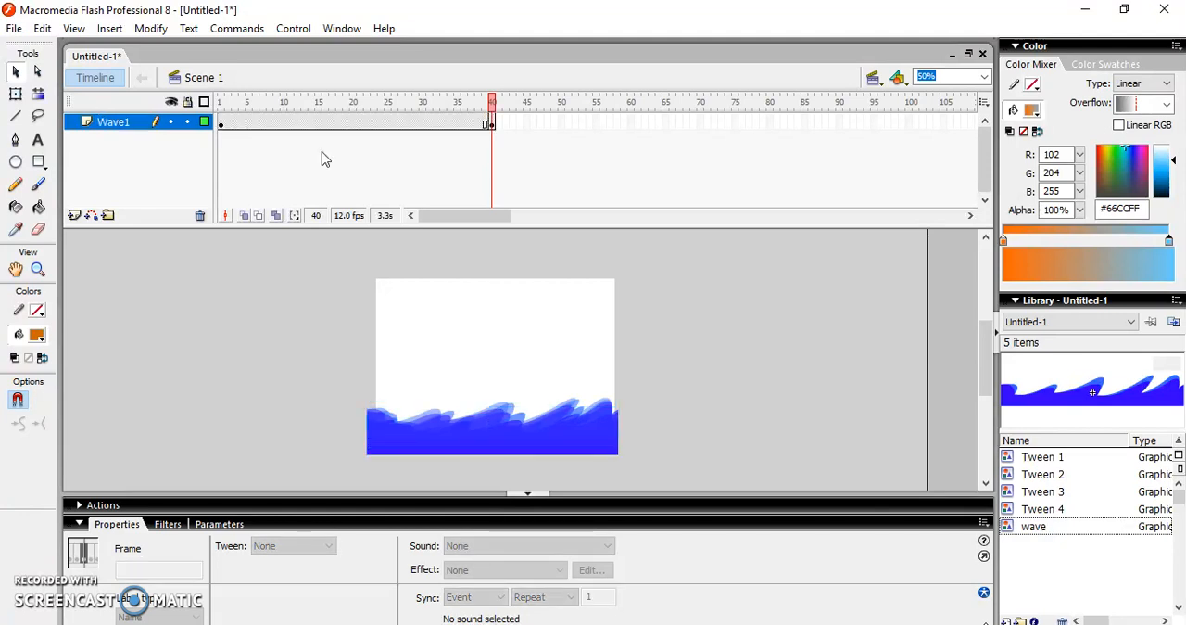
Add a new layer above Wave1, then hide and lock the Wave1 layer
left_click(73, 215)
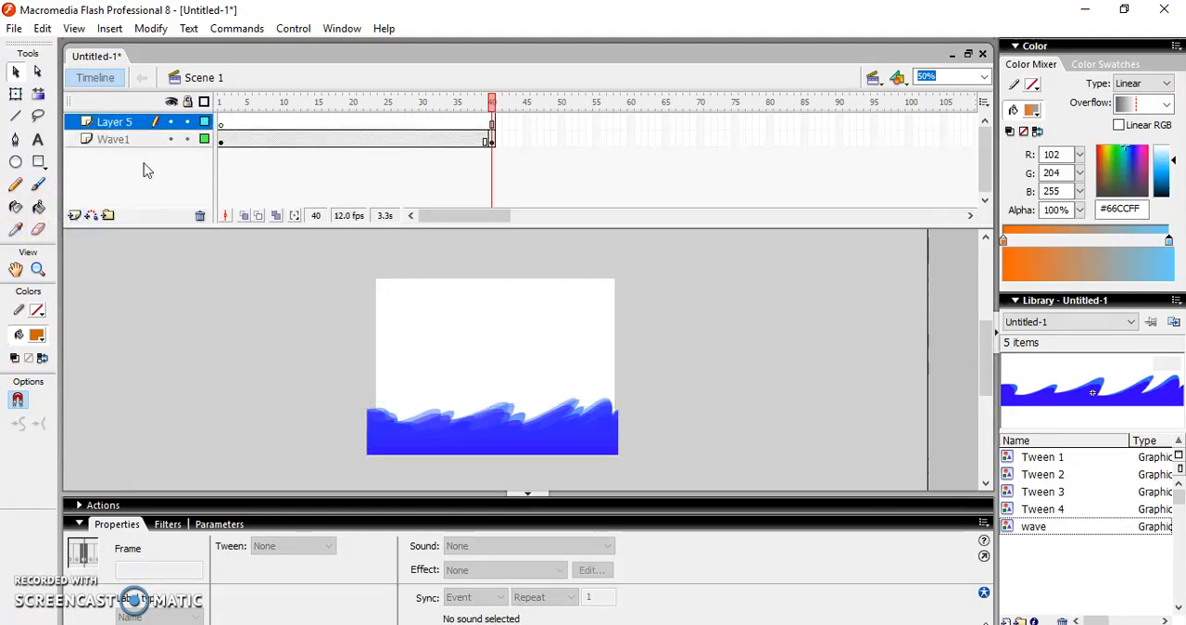
left_click(221, 124)
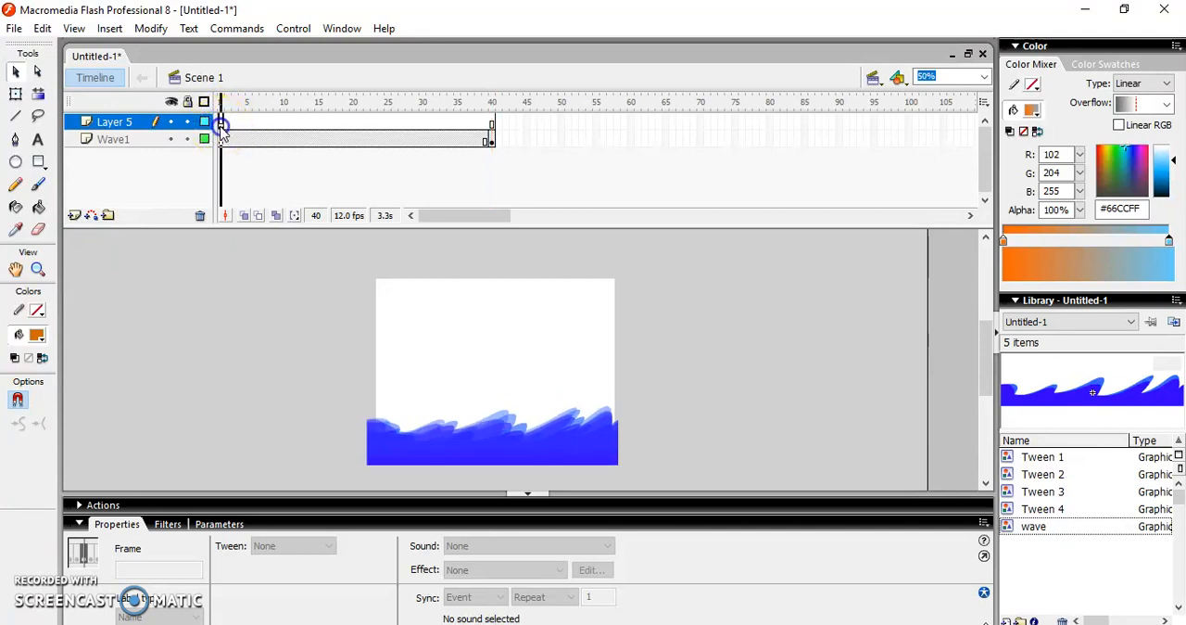
left_click(170, 139)
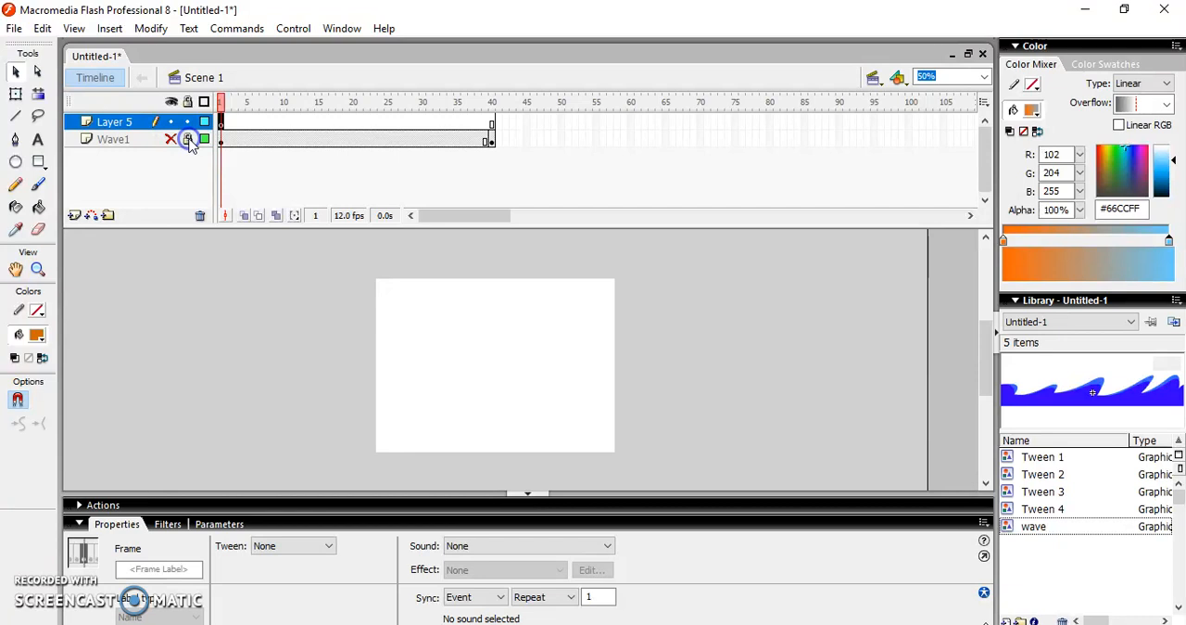
left_click(223, 126)
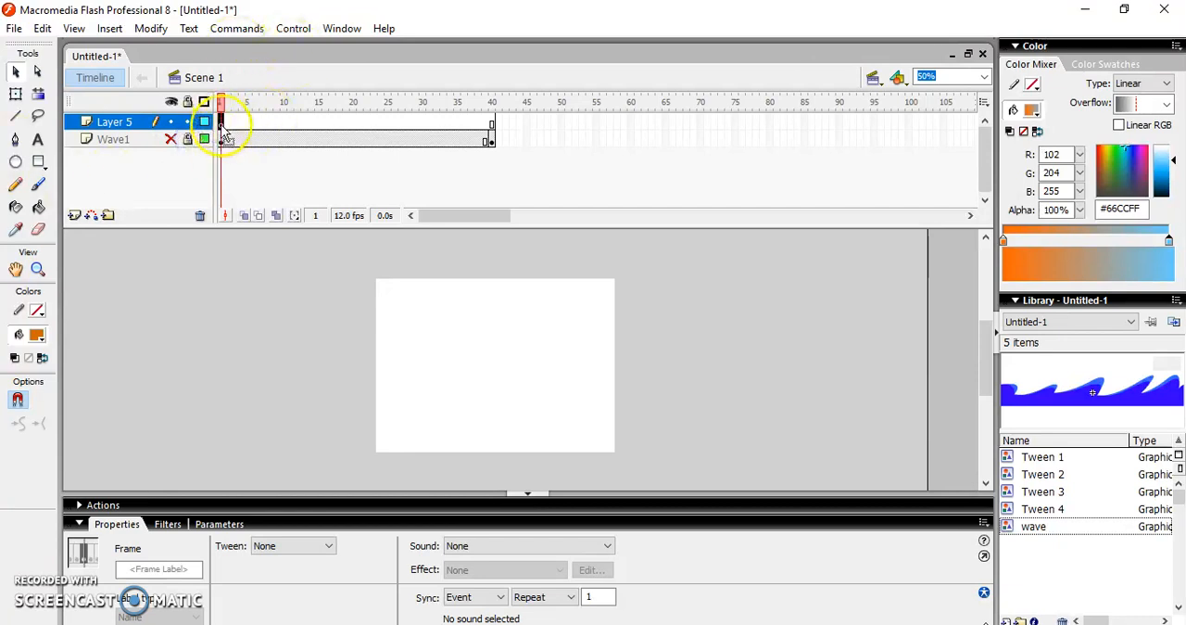
Draw a rectangle covering the whole stage on frame 1 of Layer 5, filled with a linear gradient from #FF9900 to #66CCFF
left_click(40, 163)
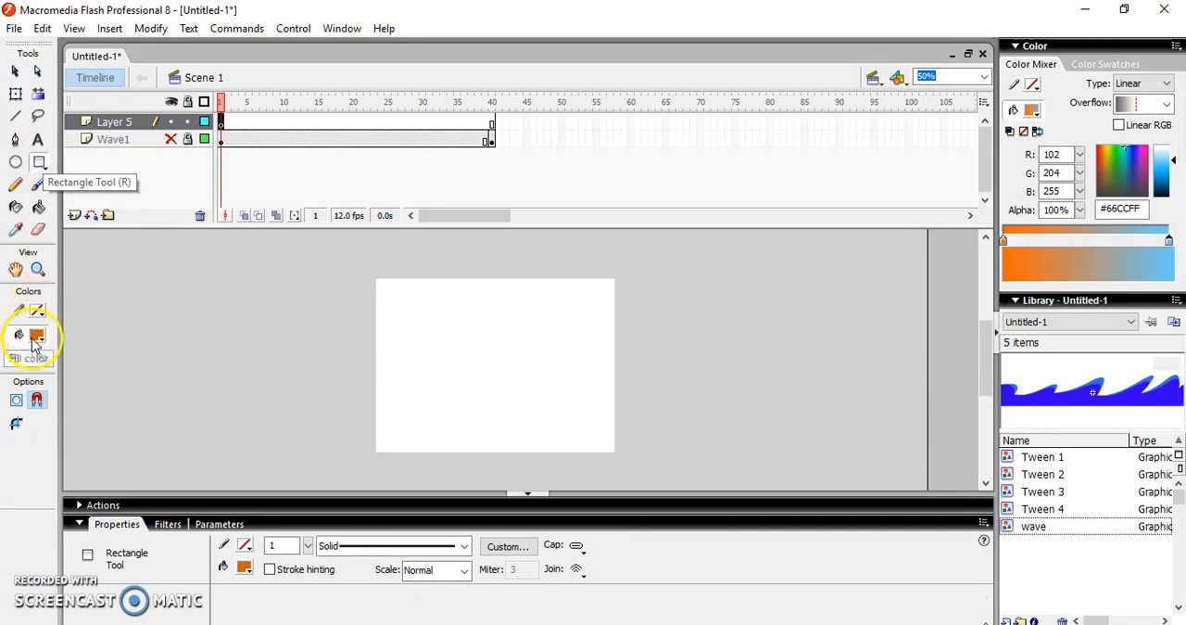
left_click(1166, 83)
left_click(1166, 84)
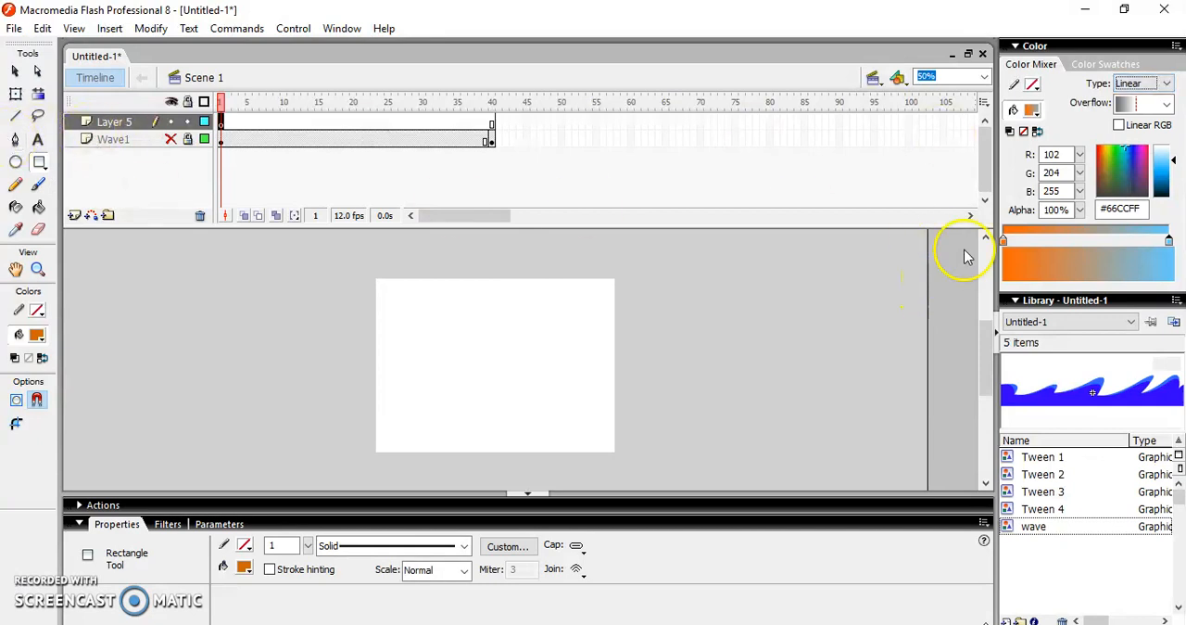
left_click(1003, 241)
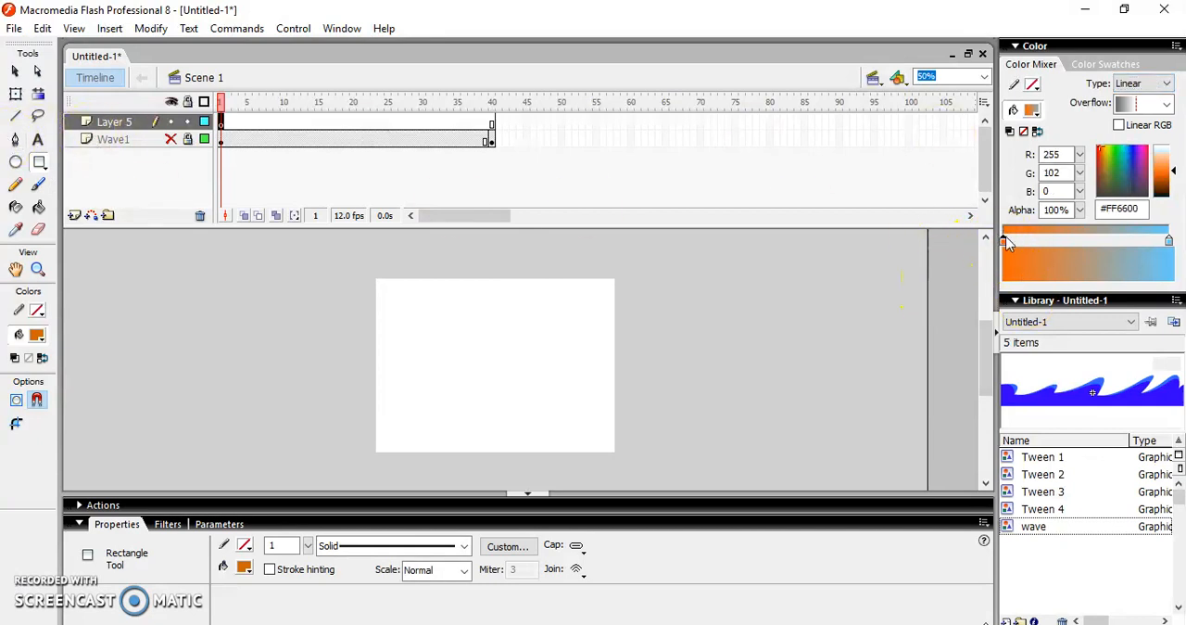
left_click(1003, 241)
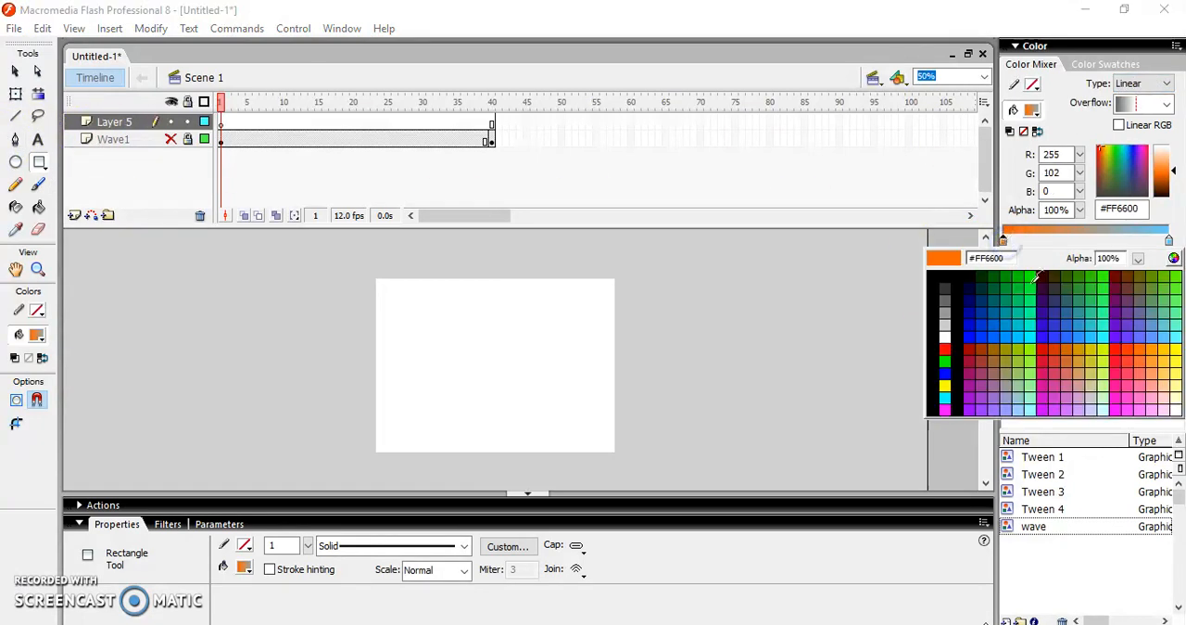
left_click(1156, 346)
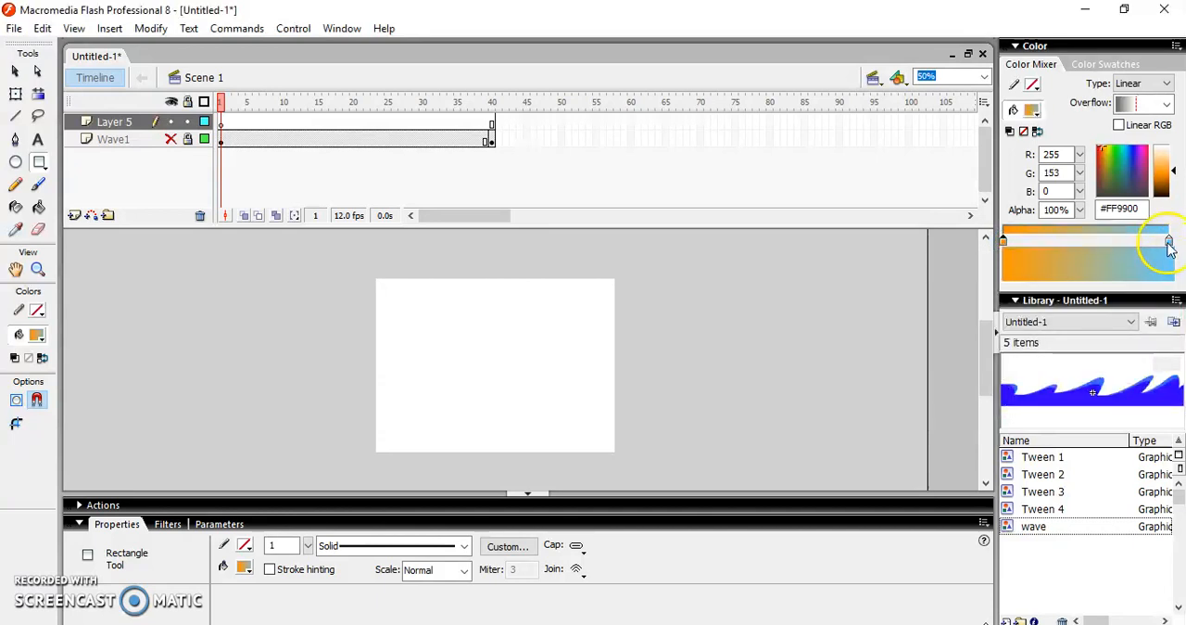
left_click(1168, 243)
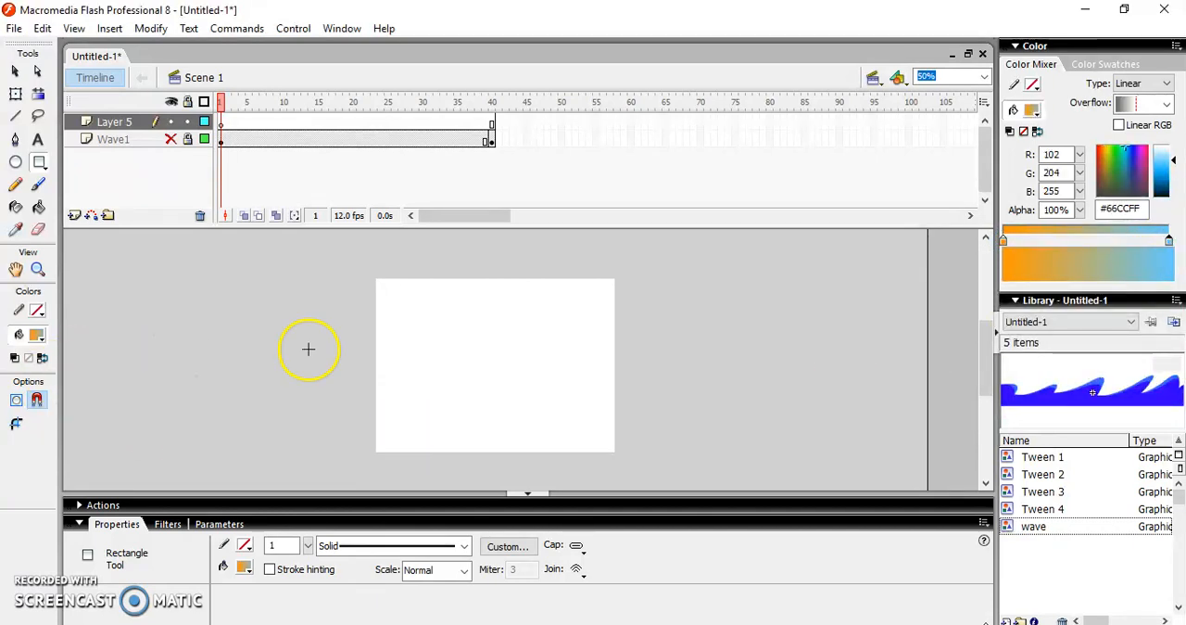
mouse_move(370, 273)
left_mouse_down()
mouse_move(424, 458)
mouse_move(572, 448)
mouse_move(621, 457)
left_mouse_up()
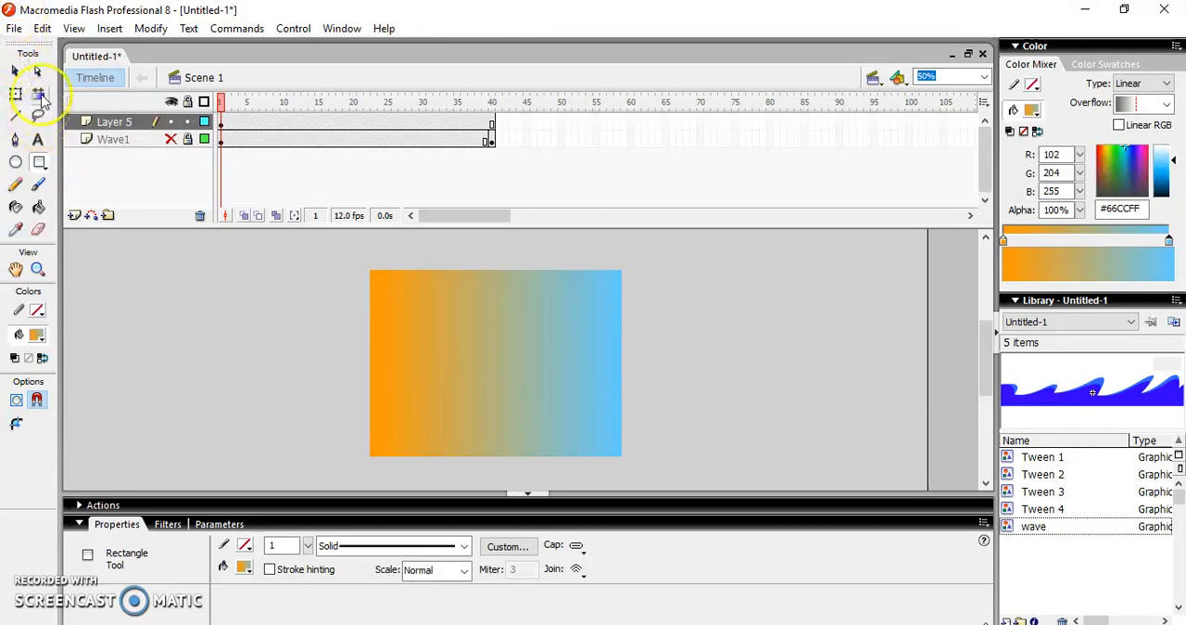
Rotate the rectangle's gradient with the Gradient Transform tool so it runs vertically, blue at the top and orange at the bottom
left_click(40, 97)
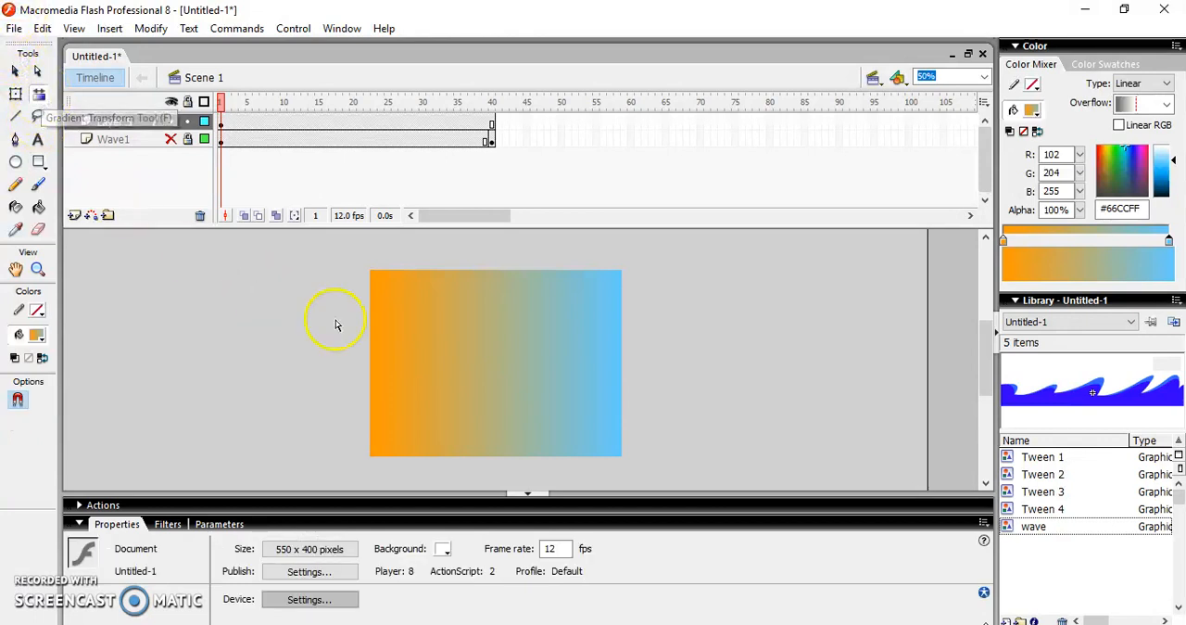
left_click(461, 324)
left_click_drag(622, 267, 419, 266)
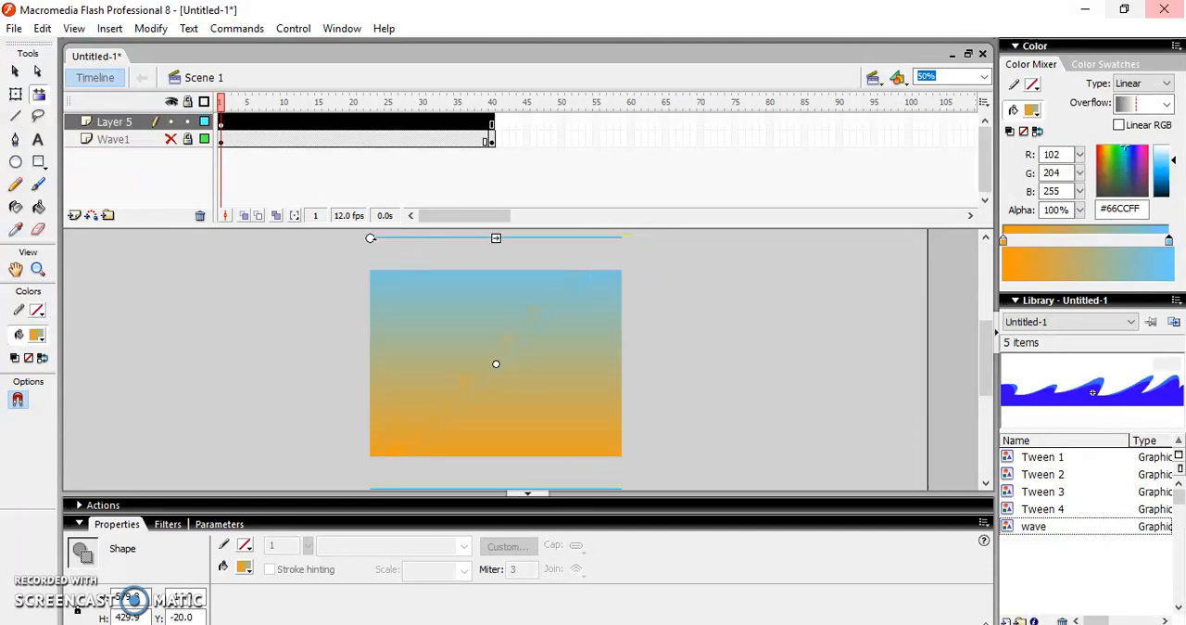
Insert a keyframe at frame 40 of Layer 5
right_click(492, 123)
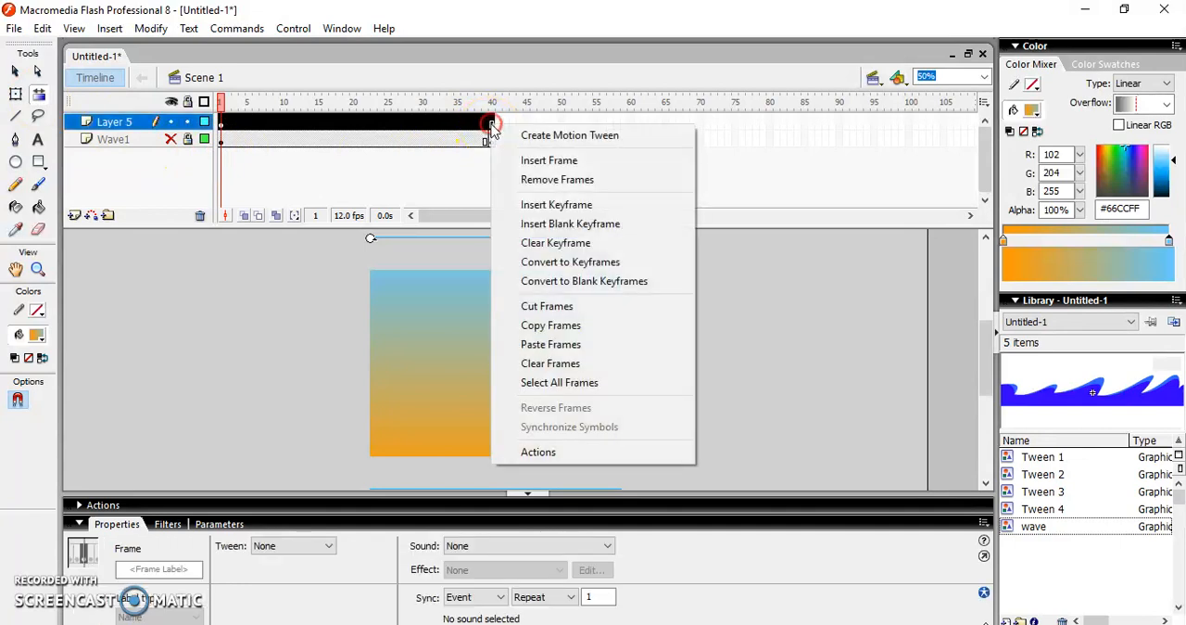
left_click(564, 212)
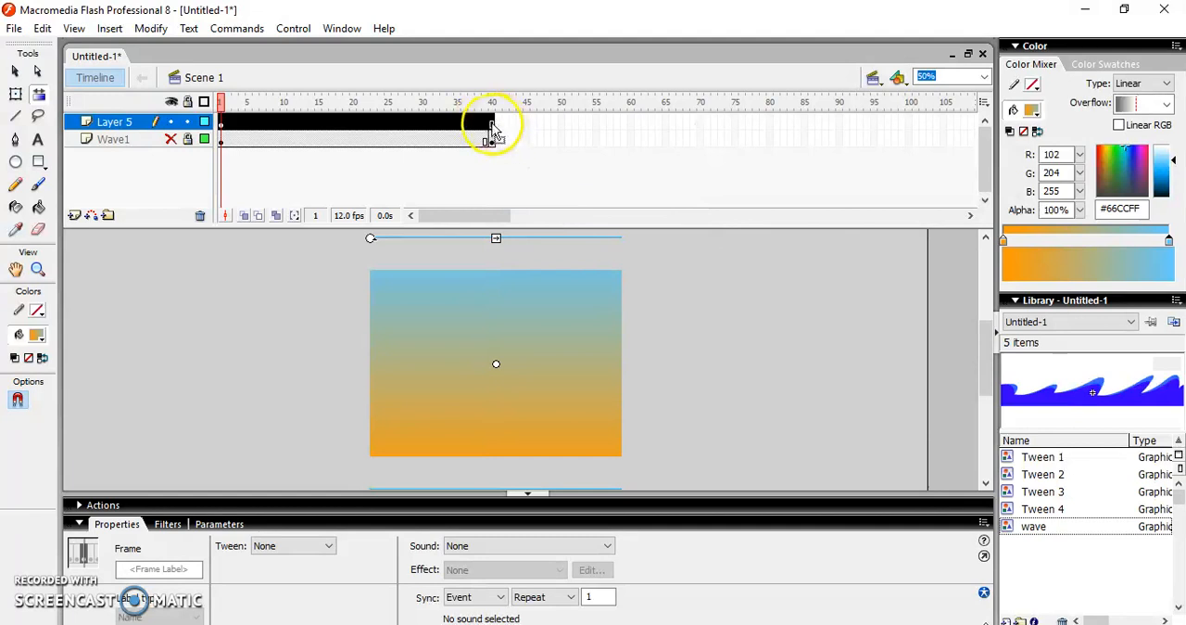
left_click(683, 275)
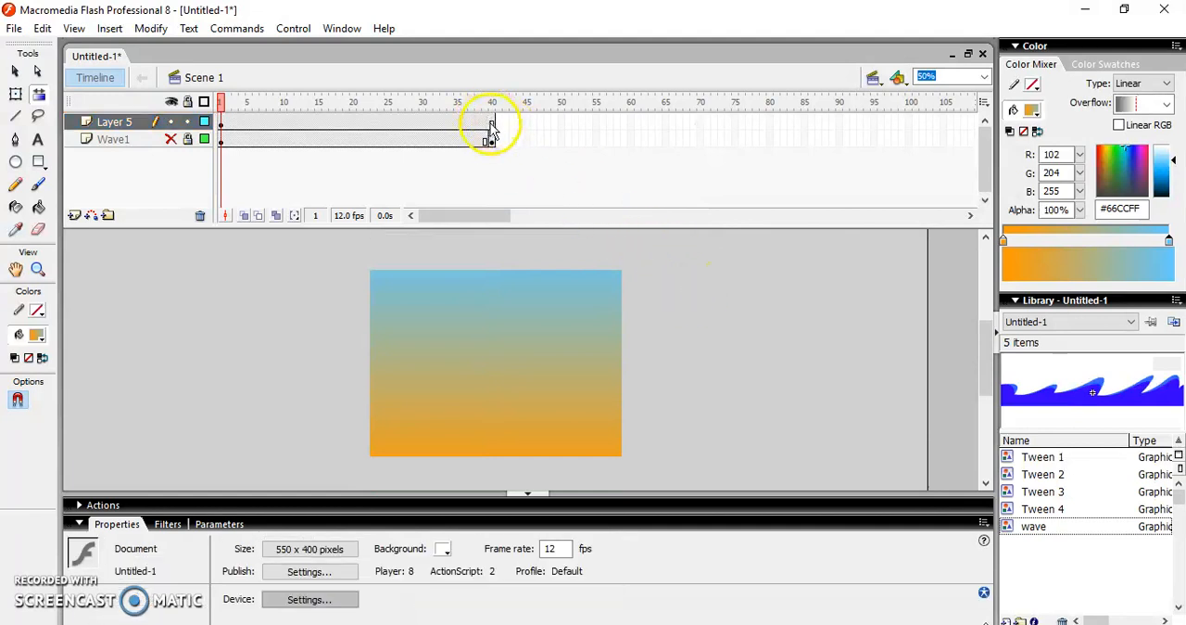
left_click_drag(491, 123, 492, 139)
right_click(491, 139)
left_click(574, 206)
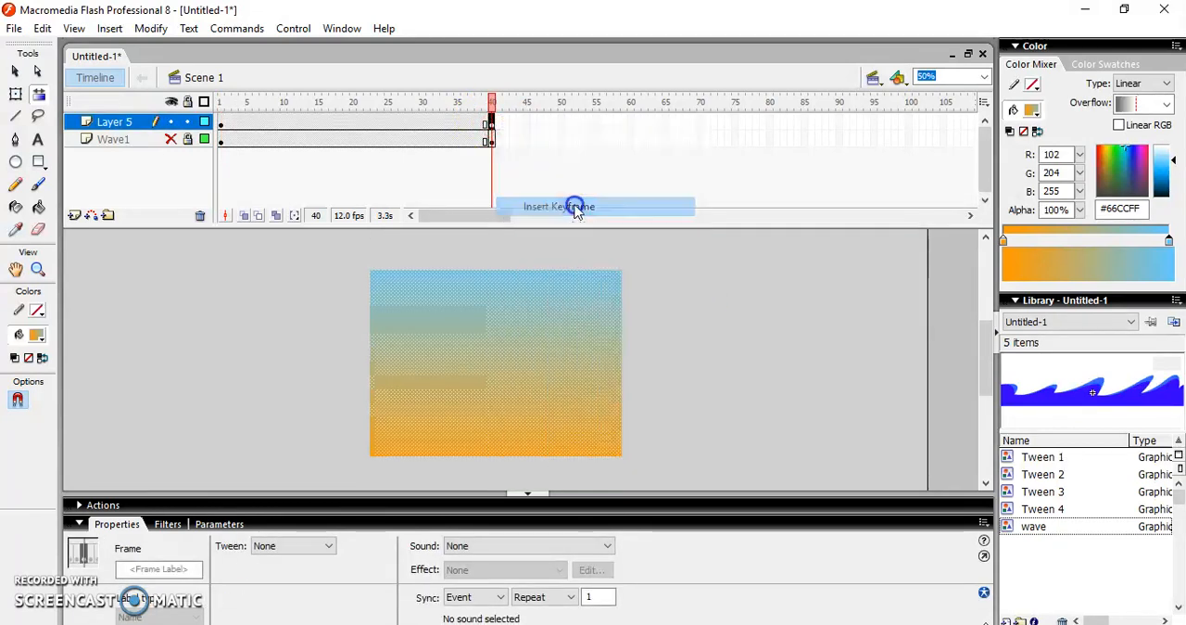
Recolor the frame 40 rectangle's gradient, replacing the orange with #FF3300 and the light blue with #6633CC
left_click(1004, 239)
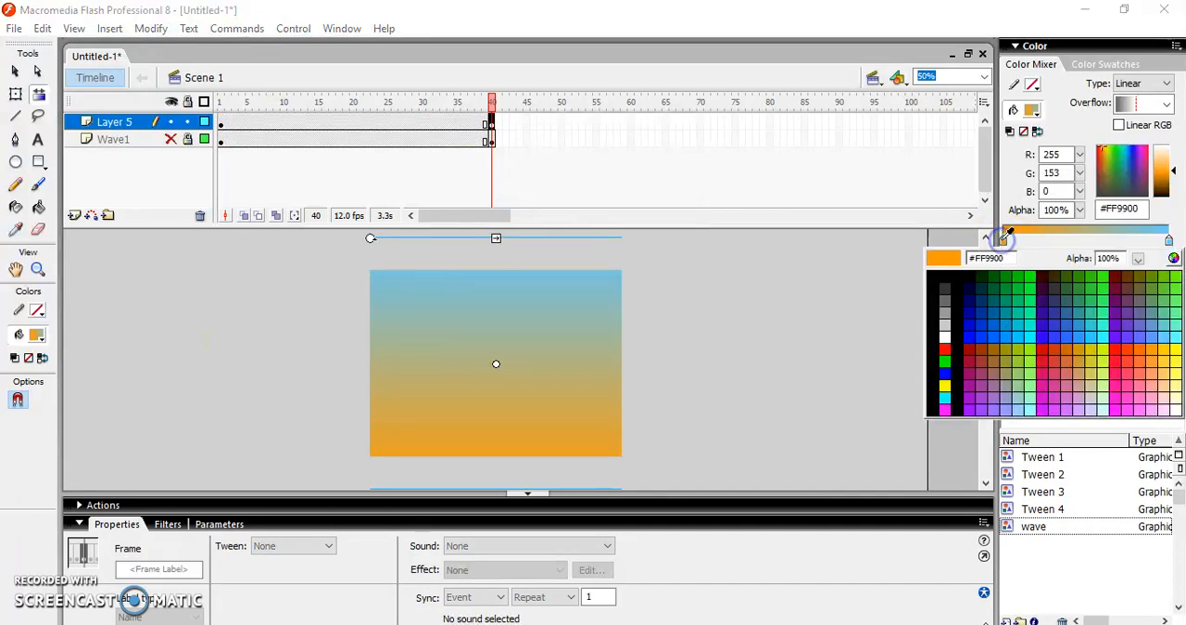
left_click(1129, 345)
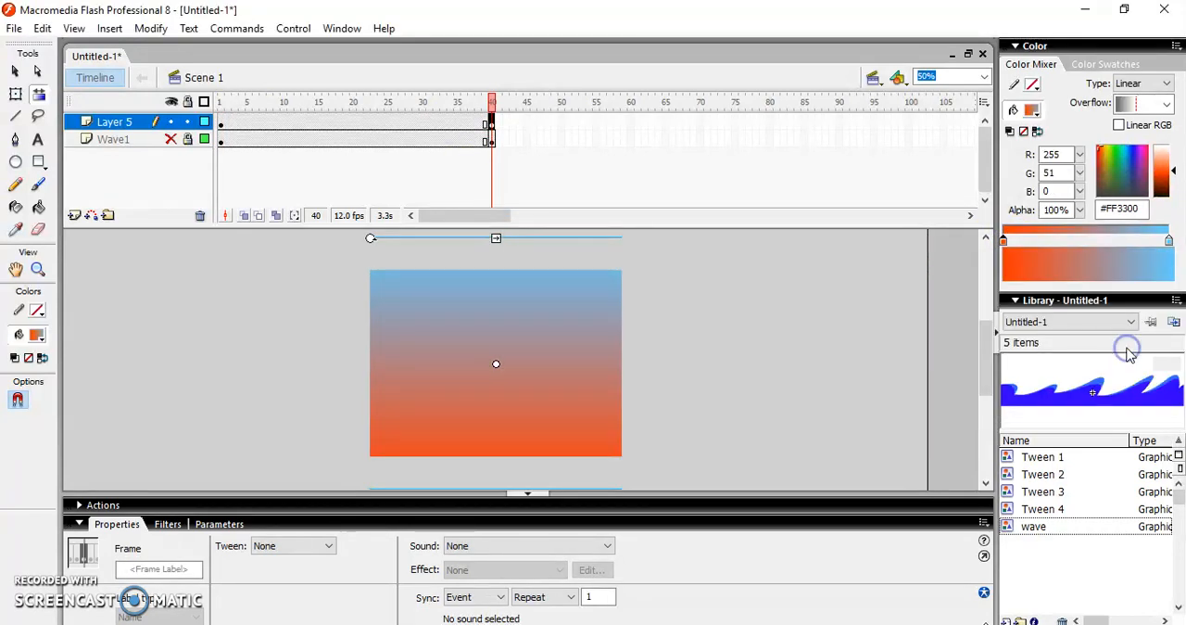
left_click(1170, 240)
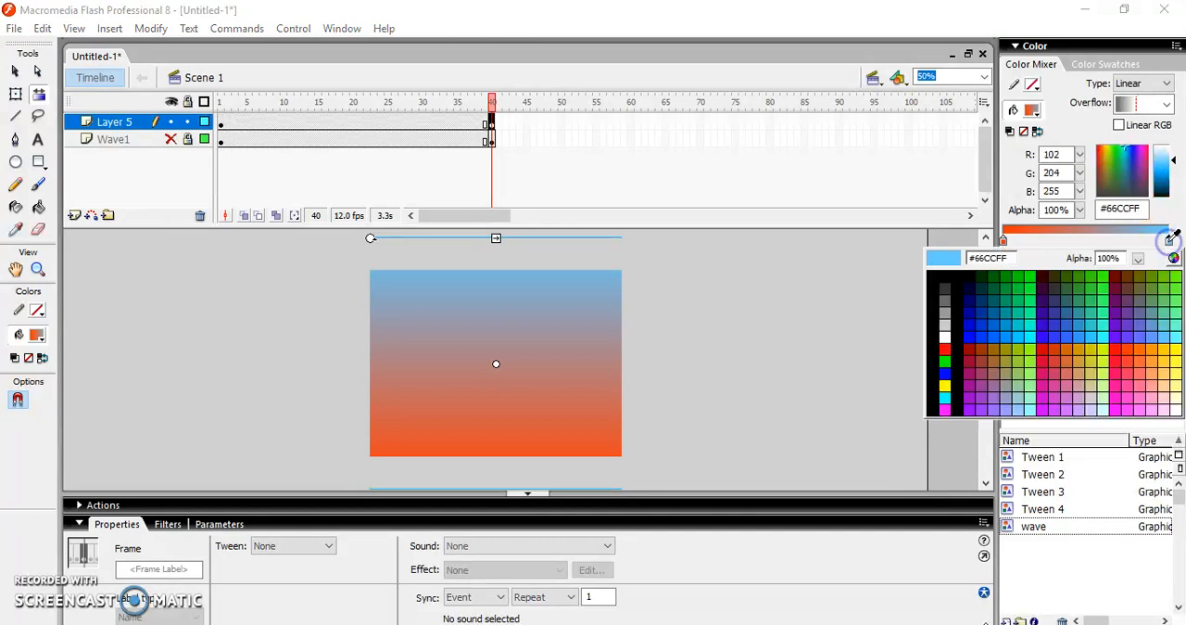
left_click(1129, 321)
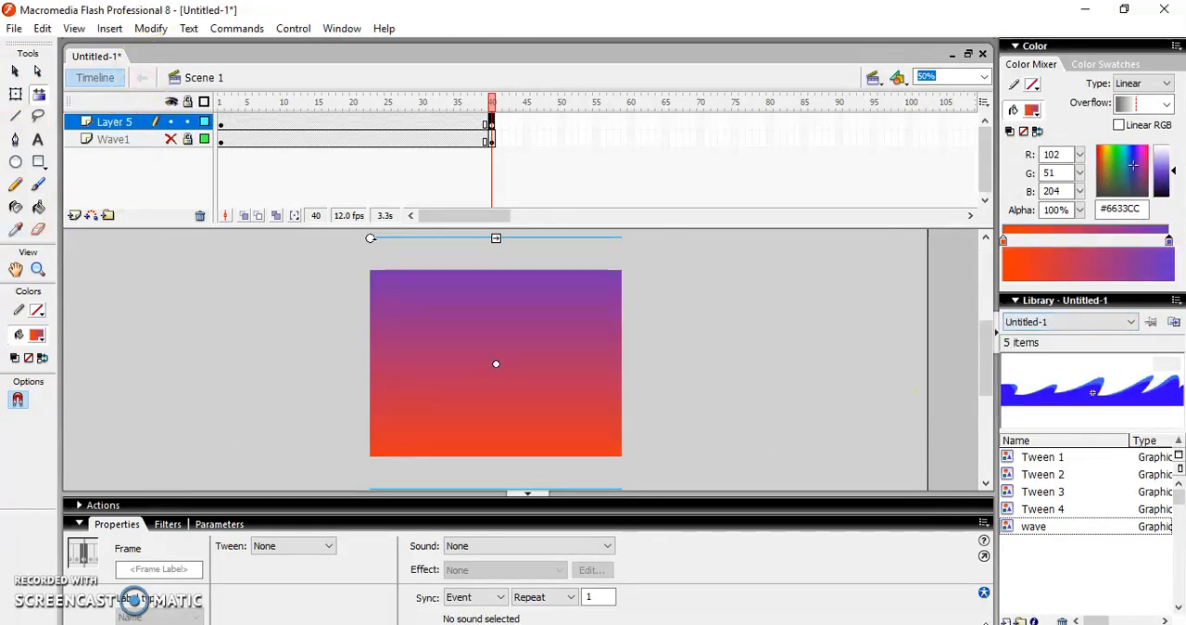
Add a new top layer named Sun and rename Layer 5 as Sky
left_click(74, 217)
left_click(121, 125)
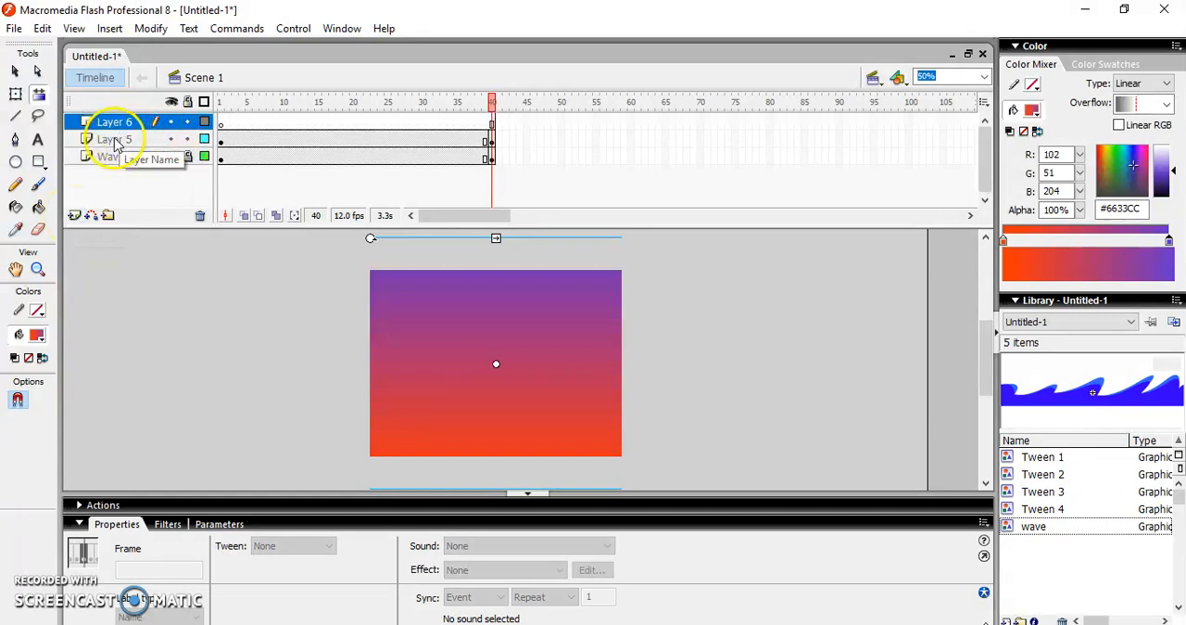
double_click(118, 125)
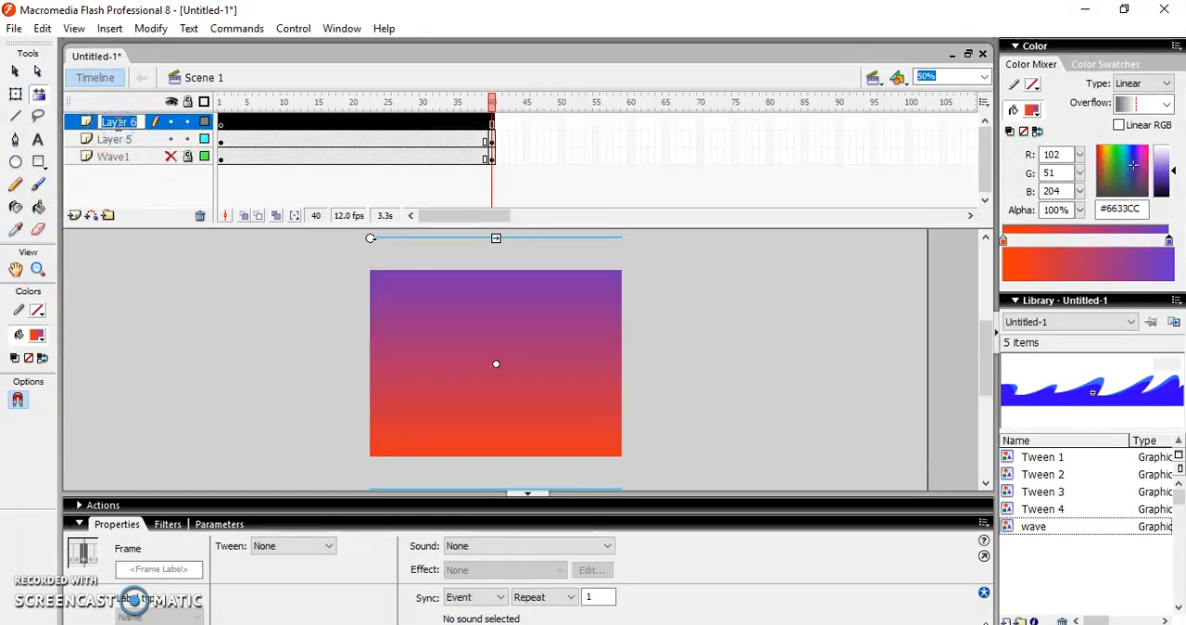
key("Return")
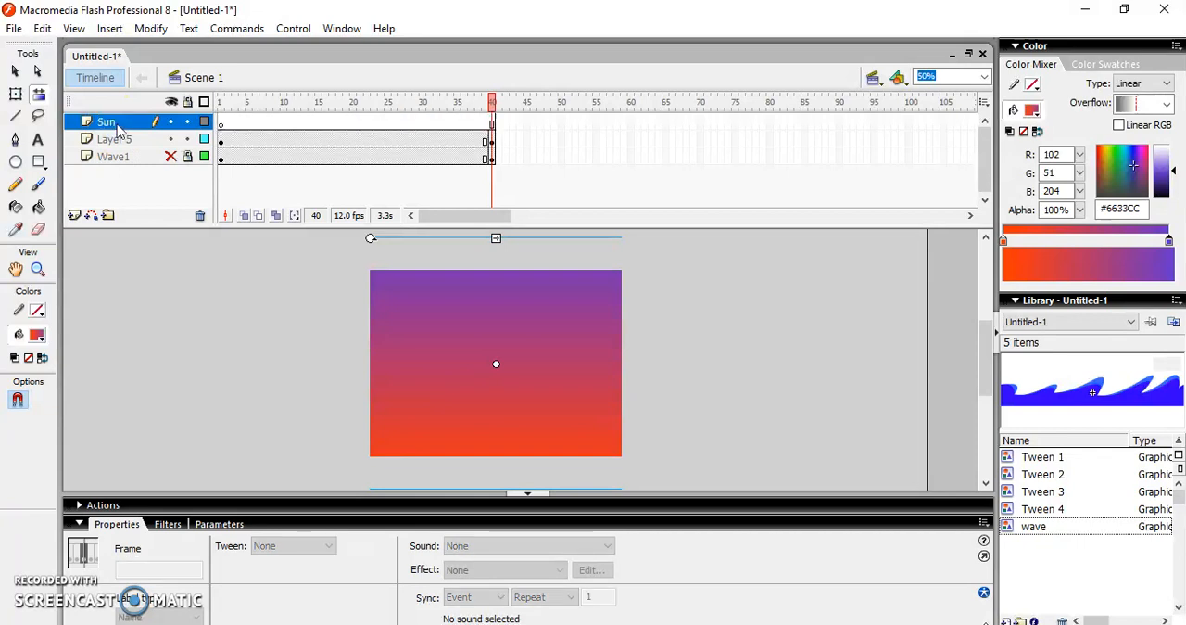
double_click(116, 139)
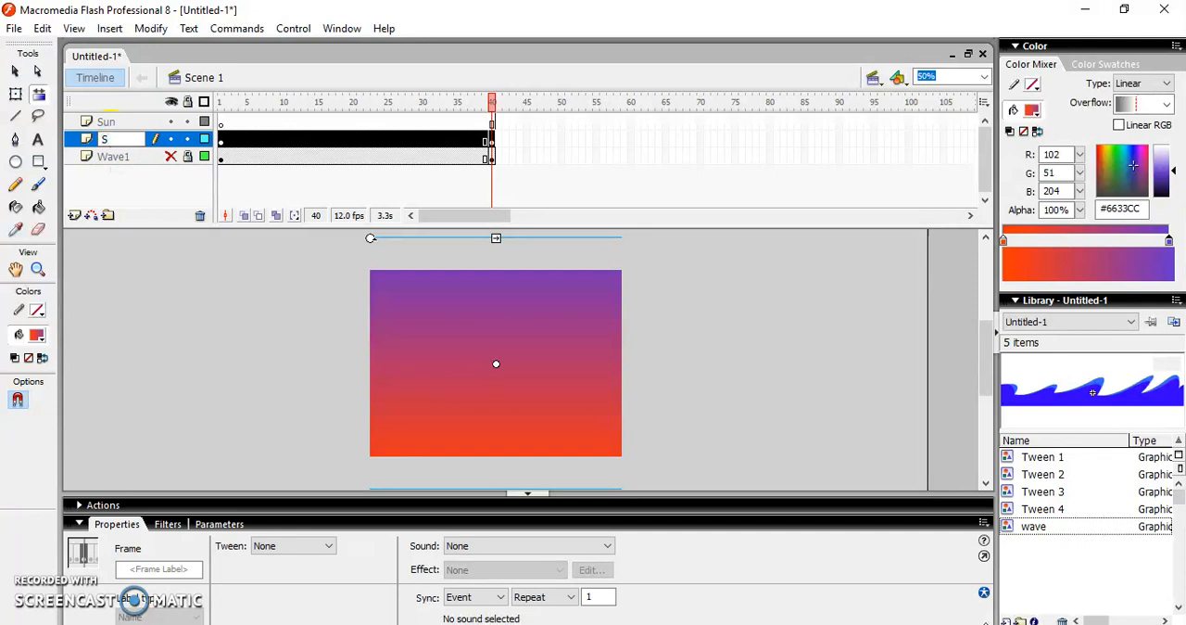
type("Sky")
Draw a small circle filled with #CC6600 at the top of the sky on frame 1 of the Sun layer
left_click(221, 126)
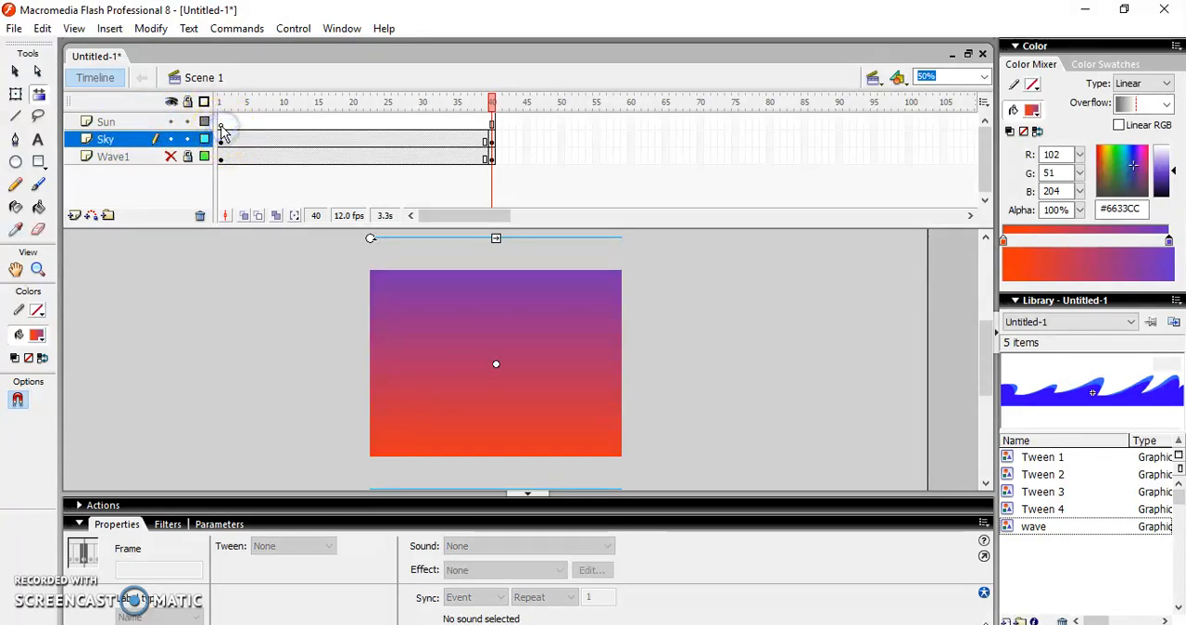
left_click(222, 127)
left_click(15, 162)
left_click(36, 335)
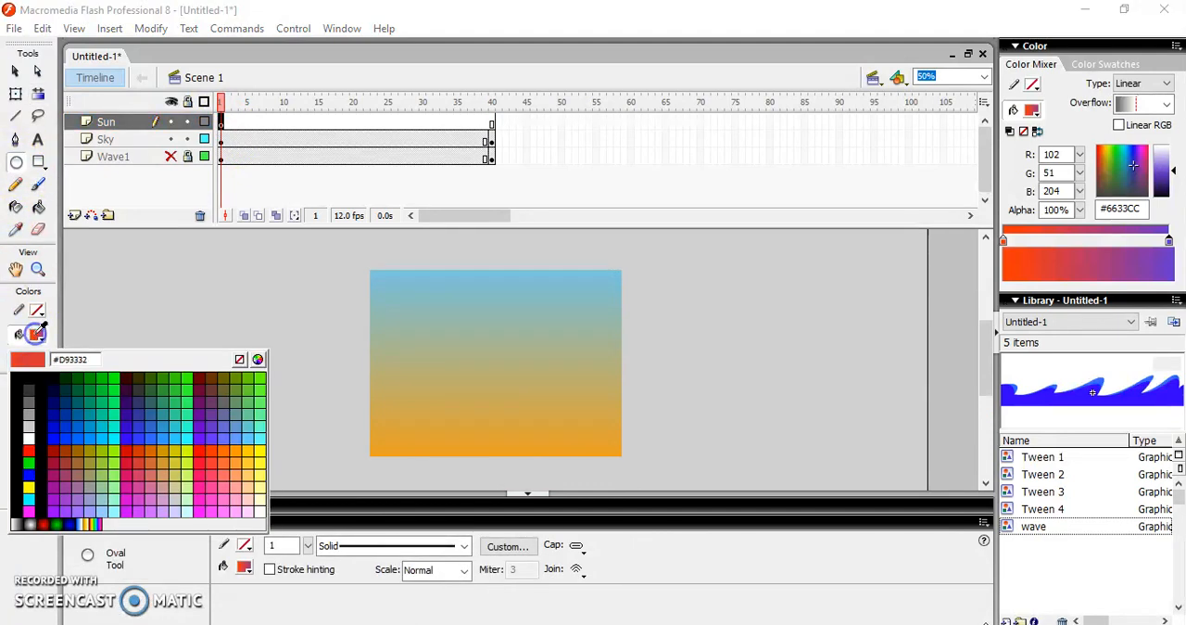
left_click(150, 452)
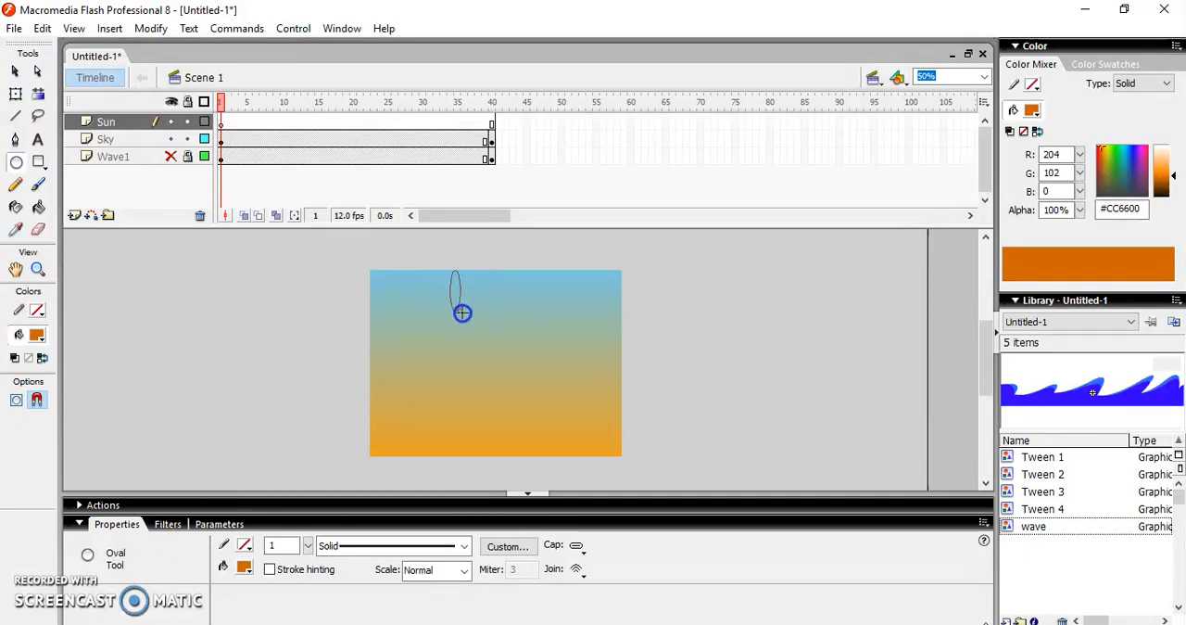
left_click_drag(493, 315, 493, 316)
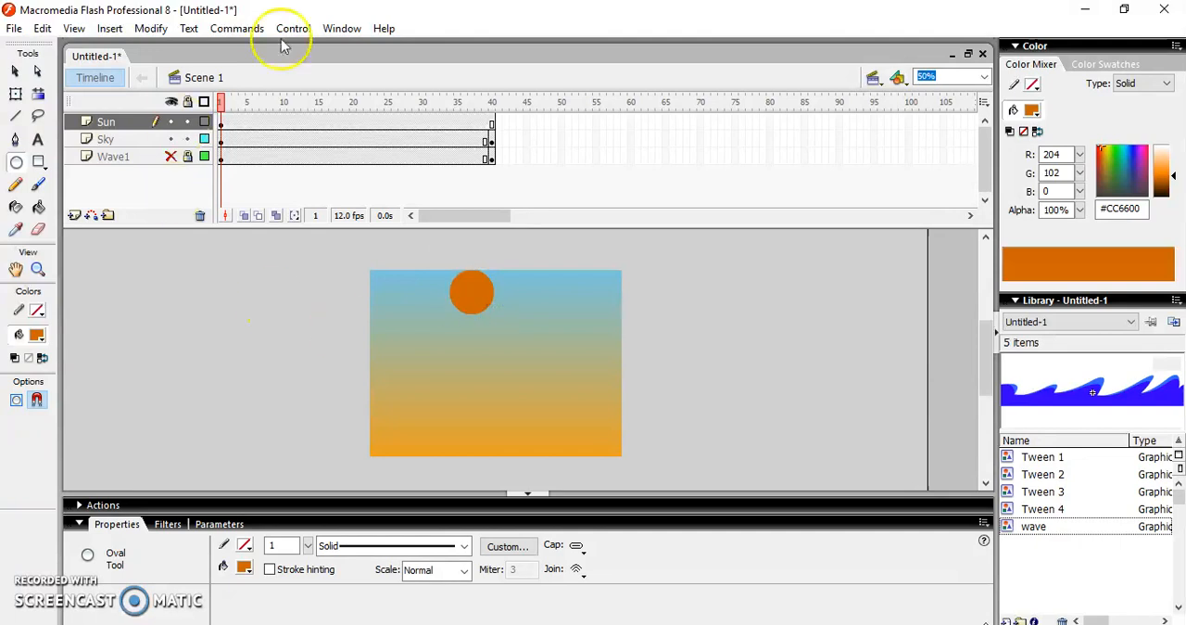
Insert a keyframe at frame 40 of the Sun layer
left_click(491, 123)
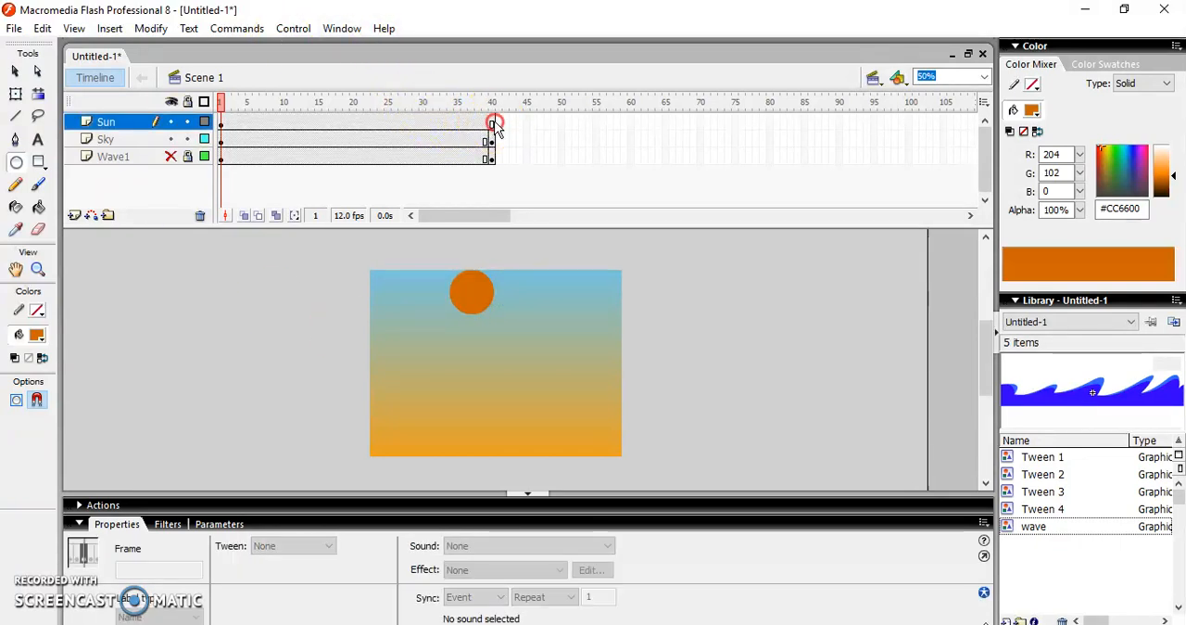
right_click(492, 123)
left_click(549, 201)
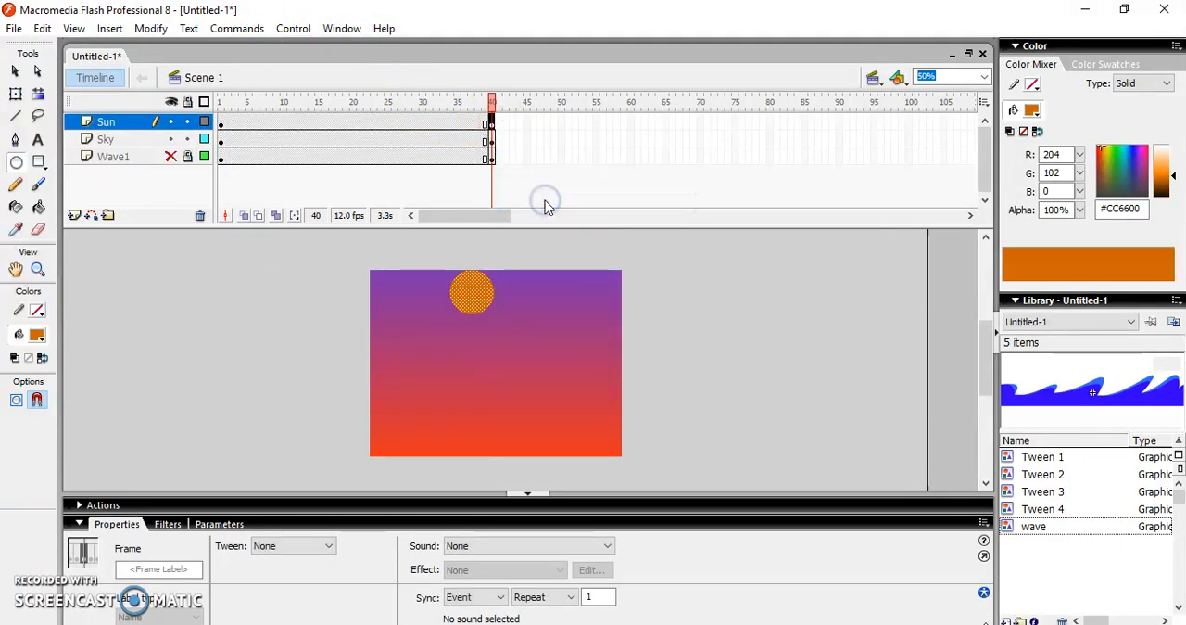
Create a motion tween on the Sun layer between the keyframes at frames 1 and 40
left_click(325, 123)
right_click(325, 123)
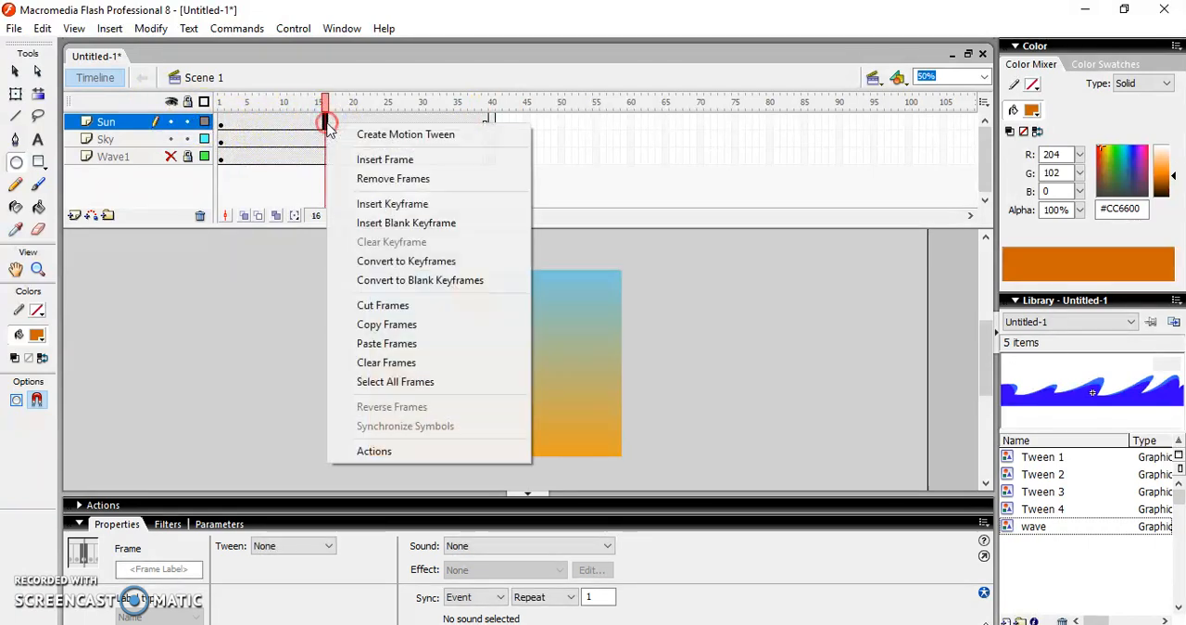
left_click(386, 146)
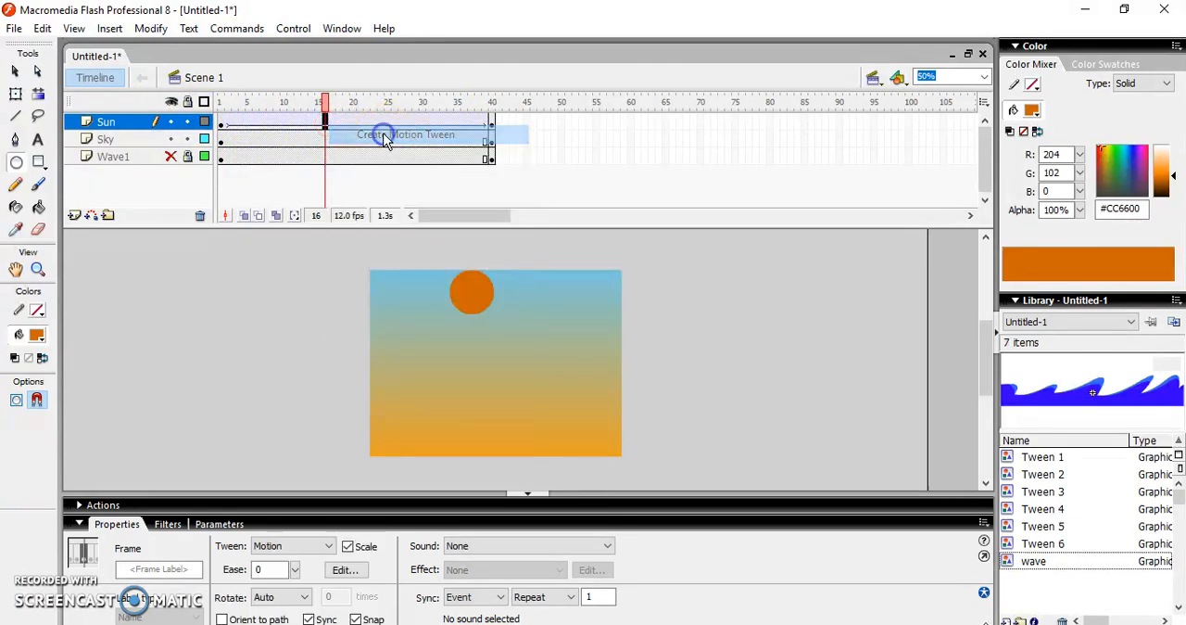
On frame 40 of the Sun layer, move the sun down to the sky's lower edge and enlarge it to about 154 px high
left_click(492, 125)
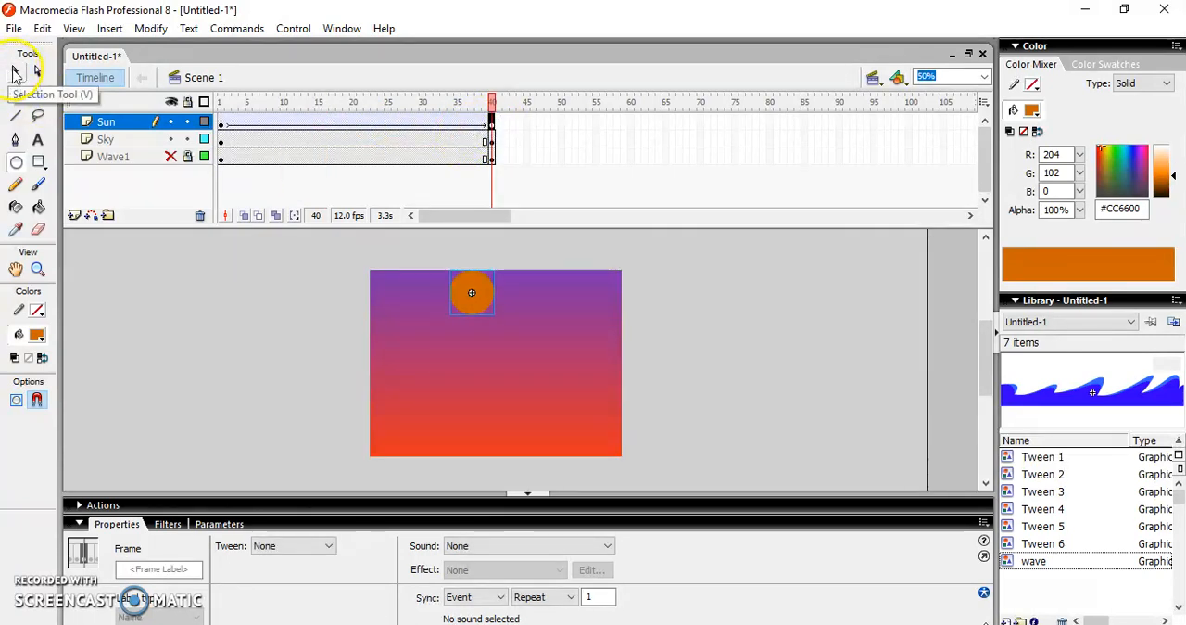
left_click(14, 72)
left_click_drag(477, 294, 495, 429)
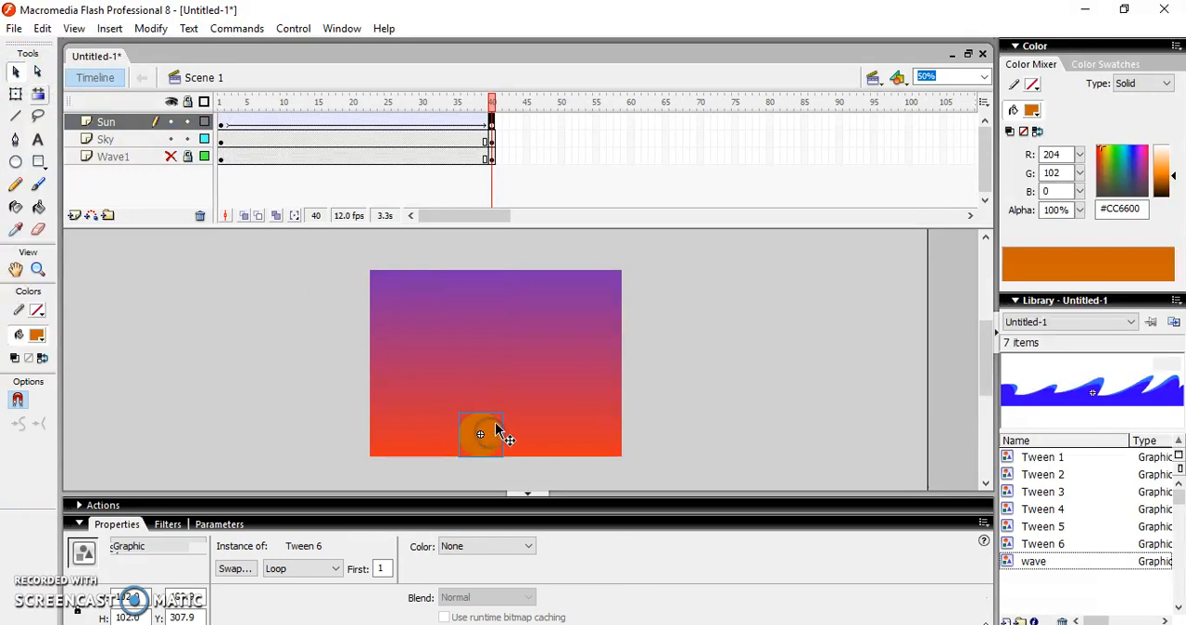
left_click(16, 95)
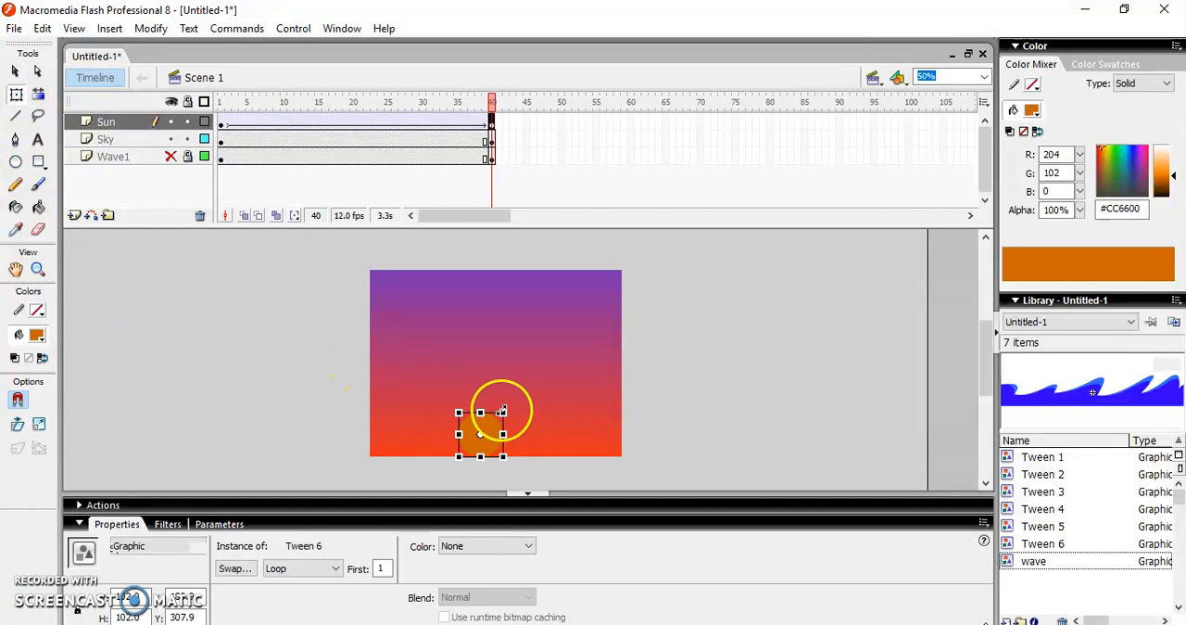
left_click_drag(501, 410, 512, 400)
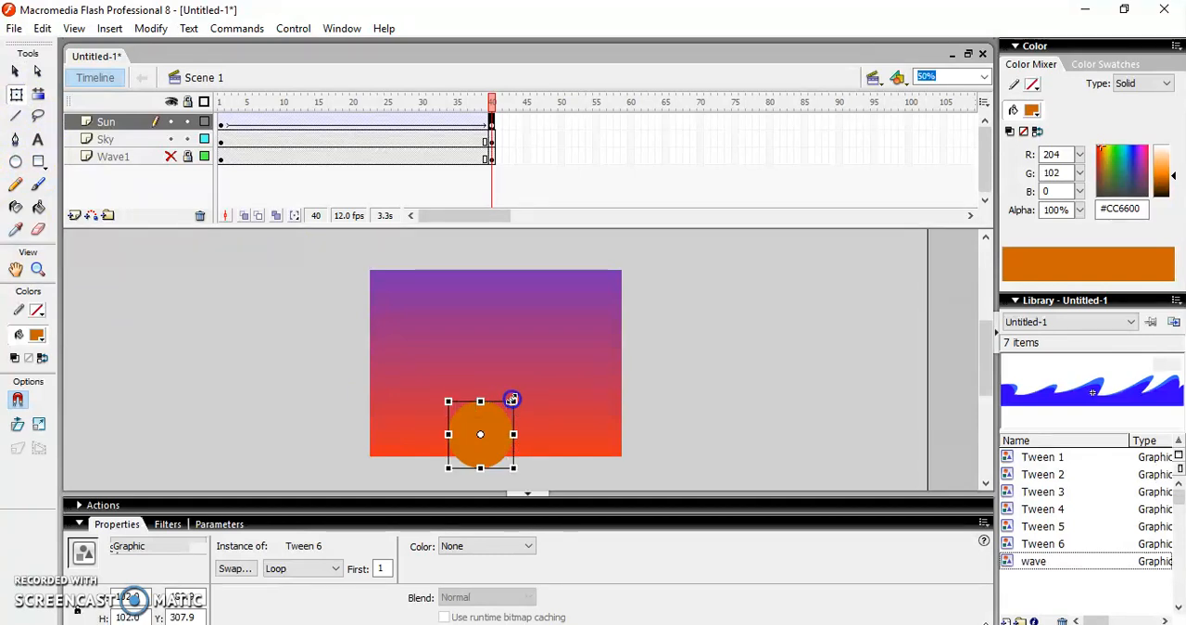
Apply a red tint (RGB 255, 0, 0) at 84% to the sun on frame 40
left_click(469, 546)
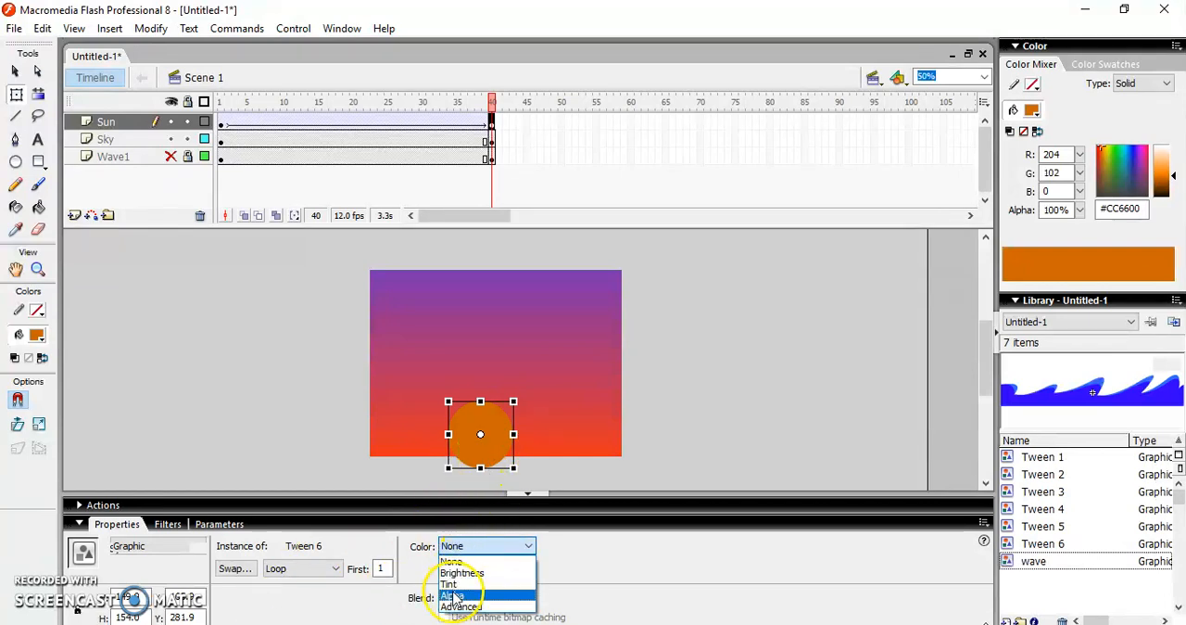
left_click(451, 584)
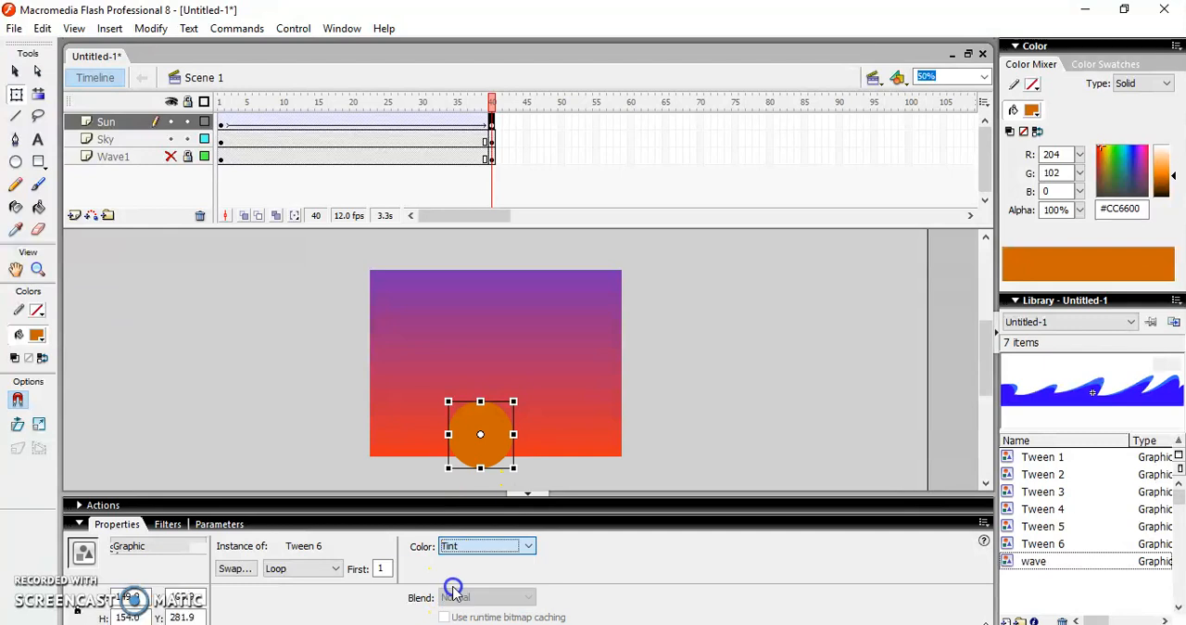
left_click(552, 547)
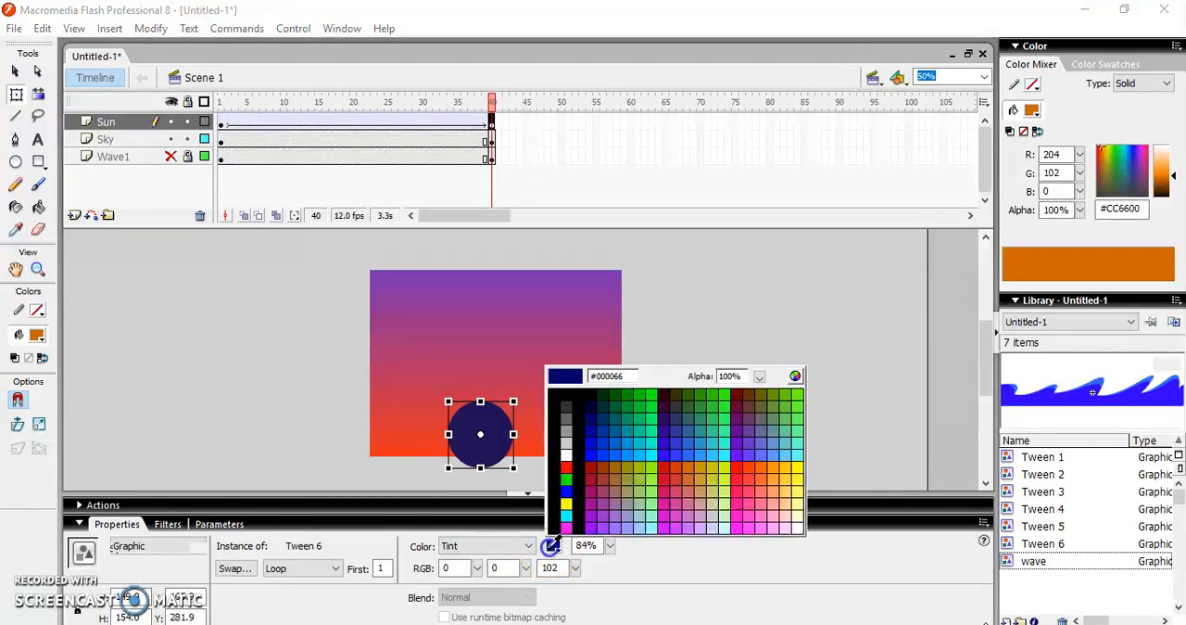
left_click(567, 465)
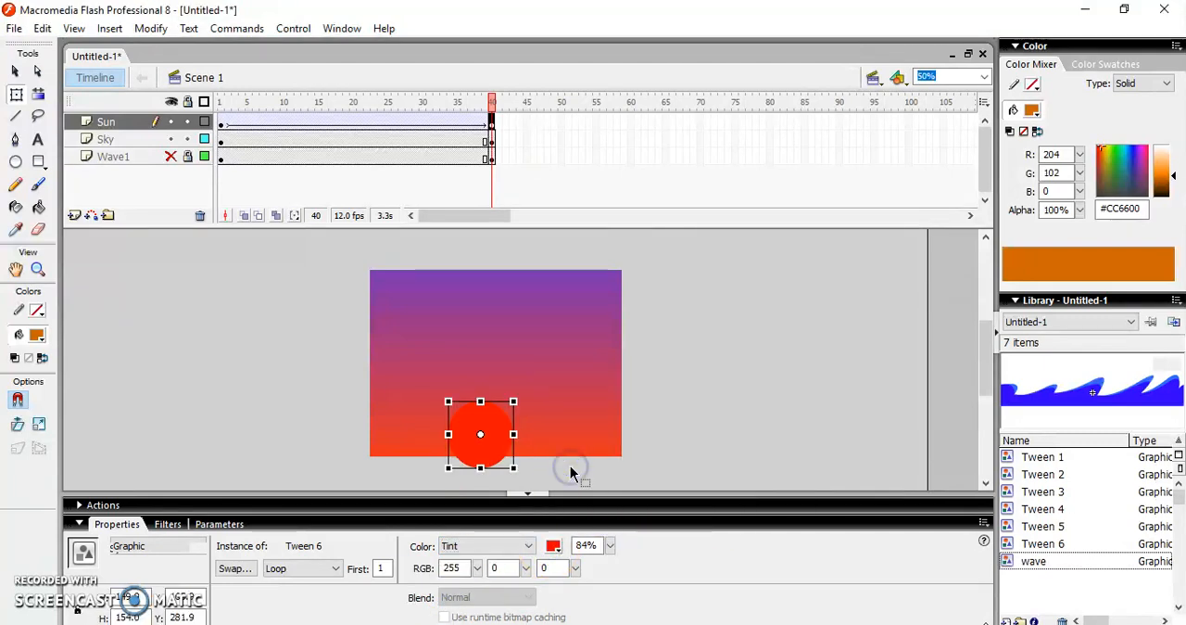
Make the Wave1 layer visible and test the movie, closing the preview when done
left_click(170, 158)
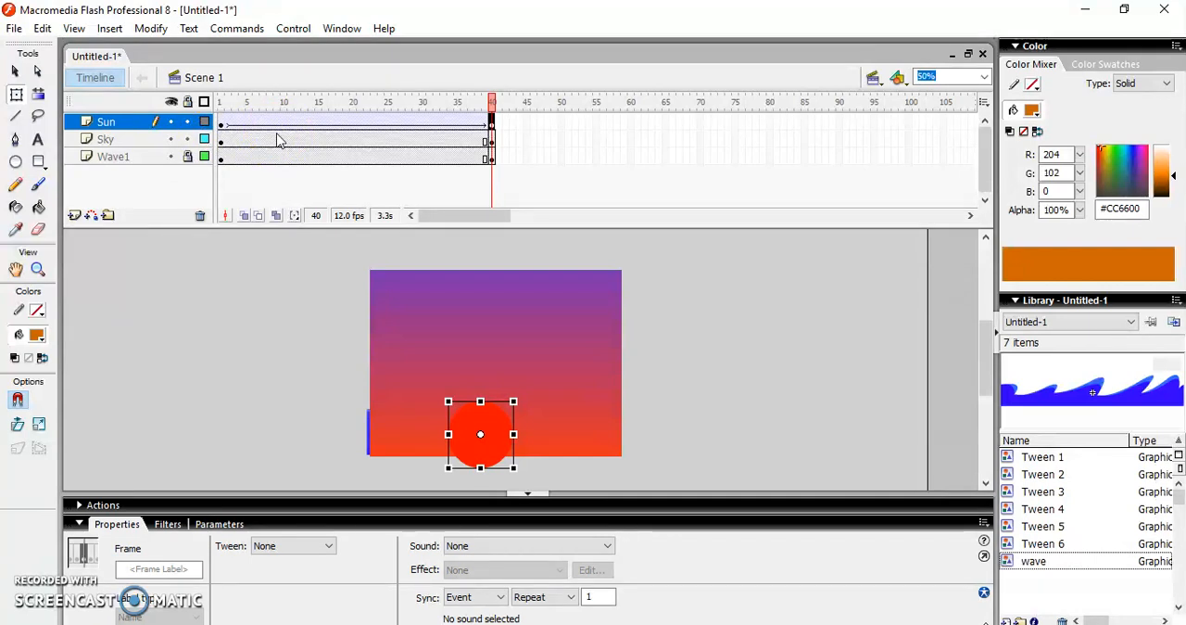
key("ctrl+Return")
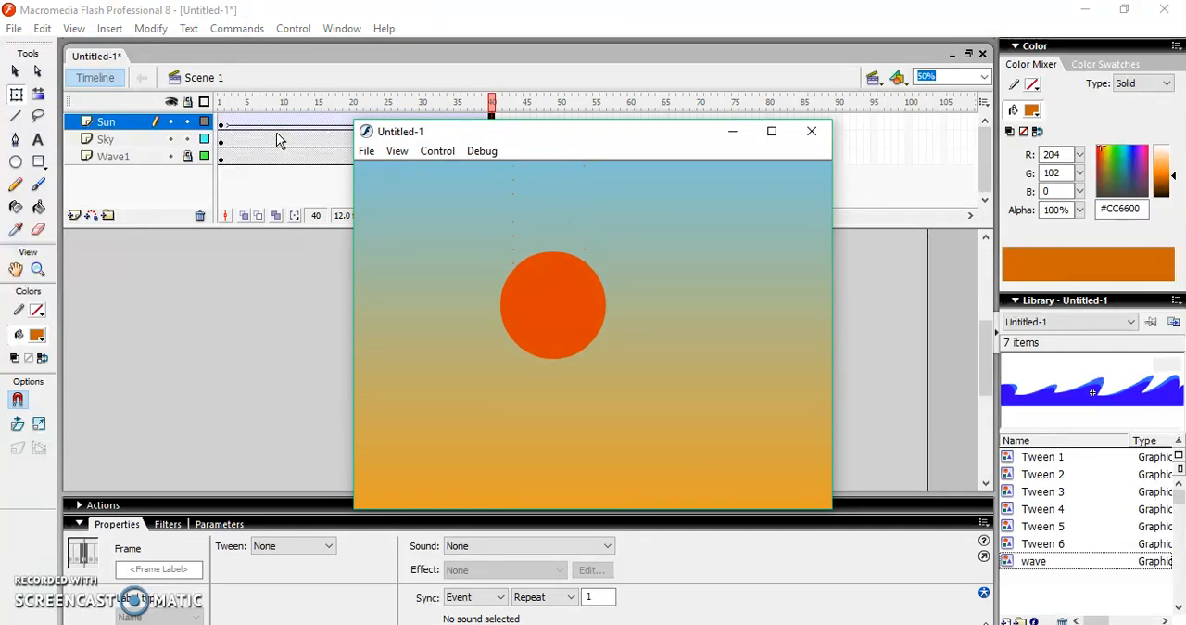
left_click(815, 133)
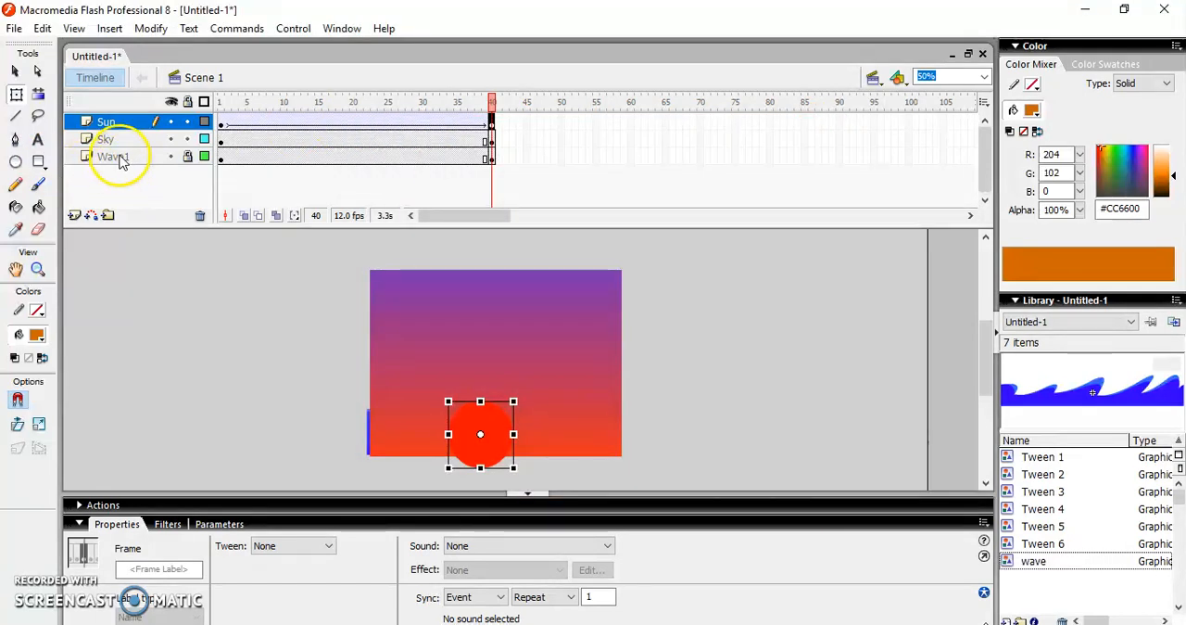
Move the Wave1 layer above the Sun and Sky layers and preview the movie
left_click_drag(139, 156, 131, 119)
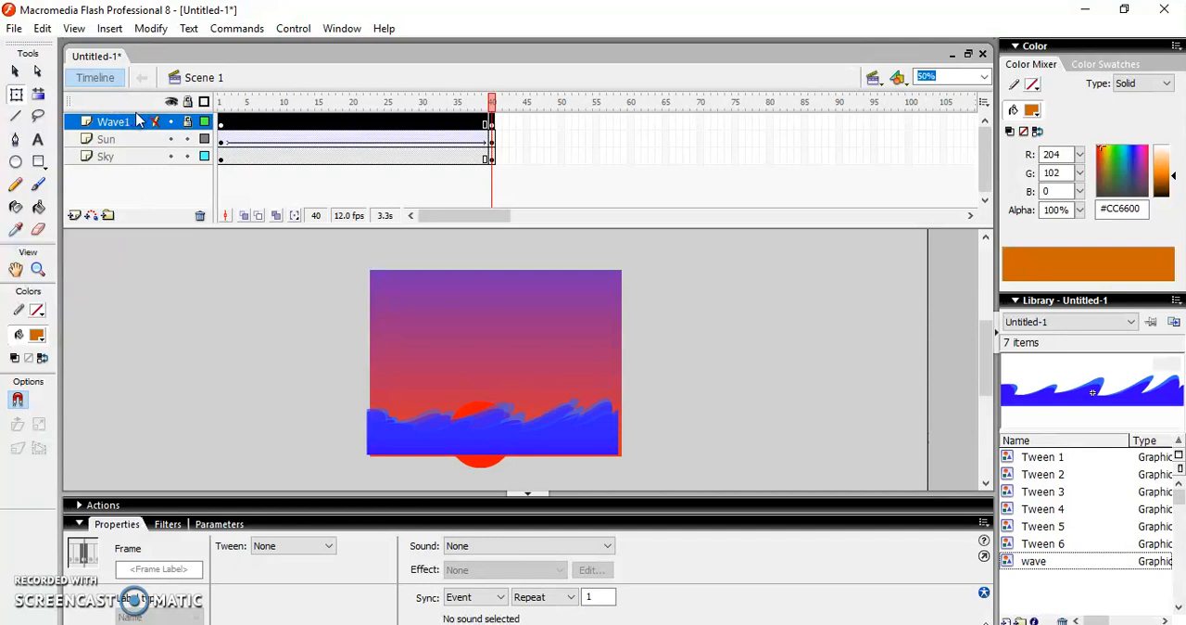
key("ctrl+Return")
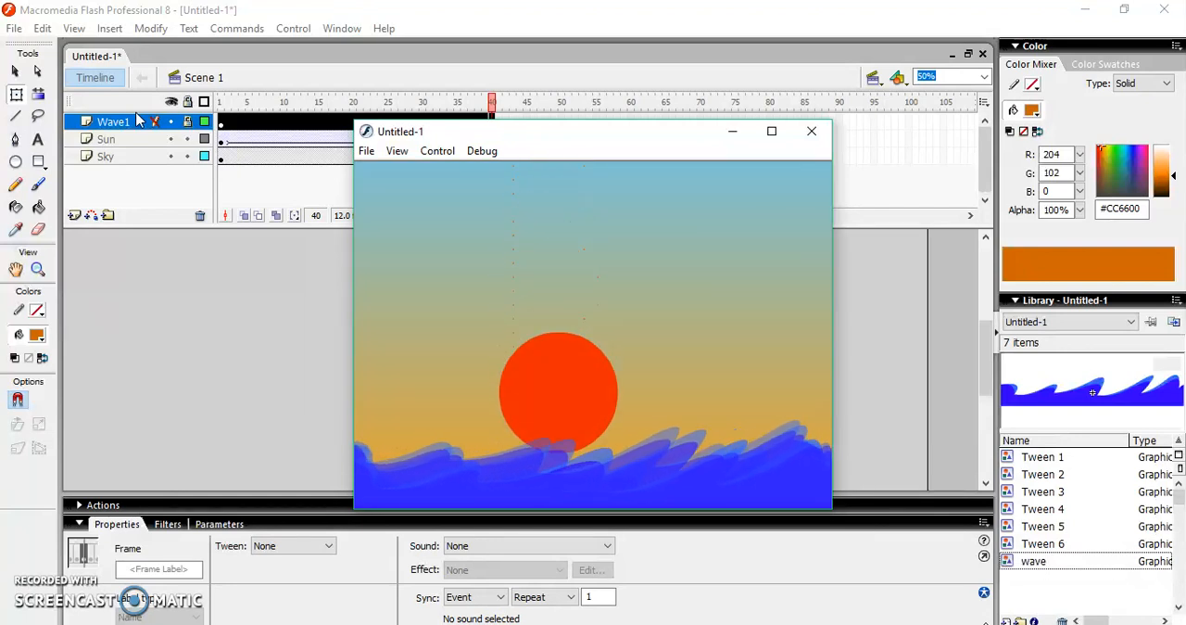
left_click(811, 131)
Insert blank keyframes at frame 60 on the Wave1, Sun and Sky layers and test the movie
left_click(633, 123)
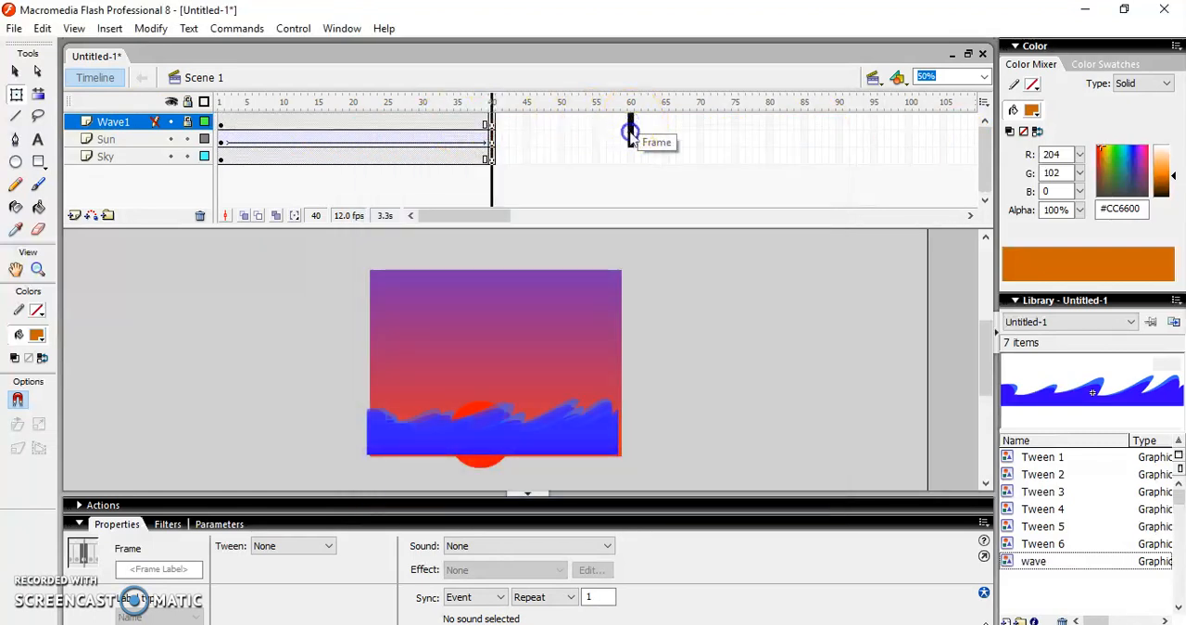
left_click(630, 155)
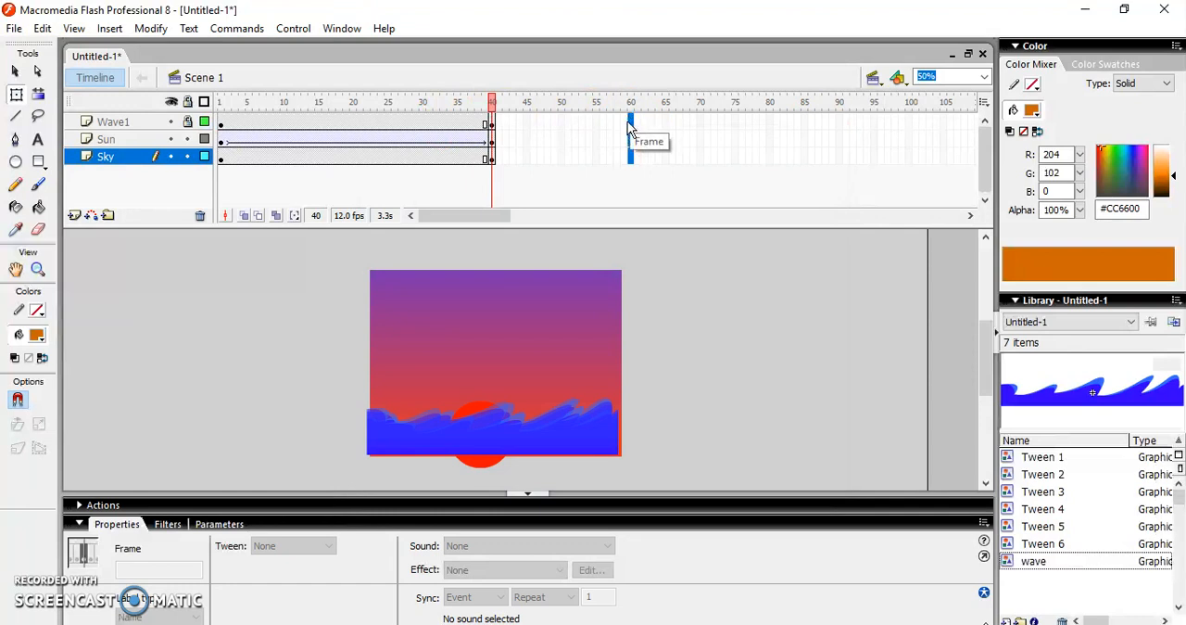
right_click(630, 126)
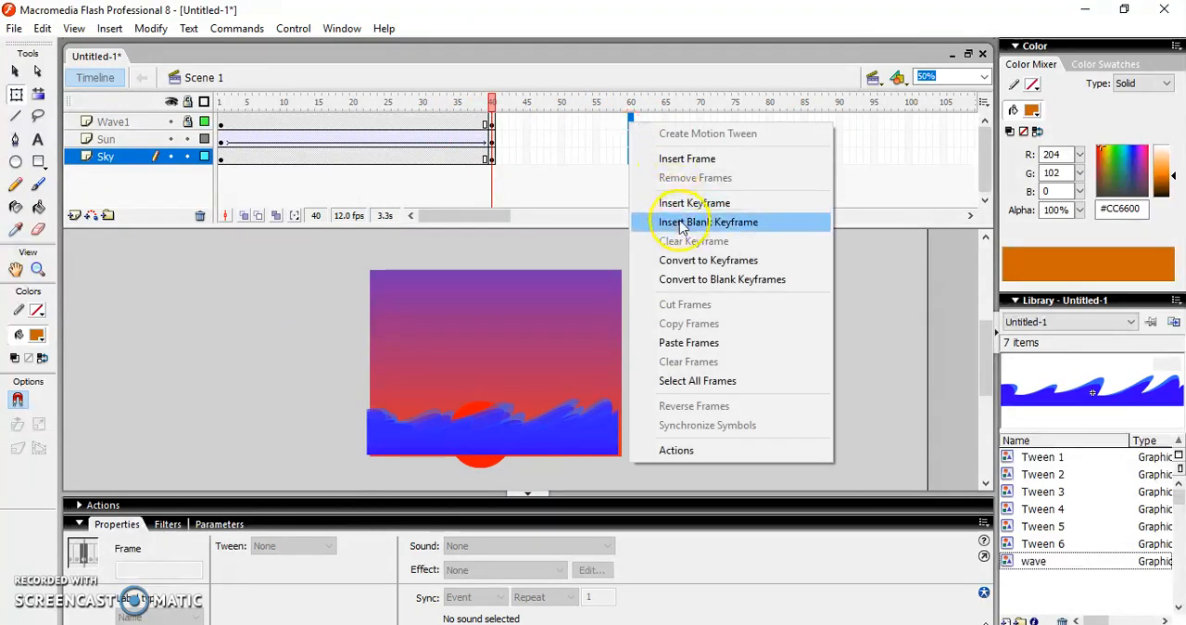
left_click(681, 222)
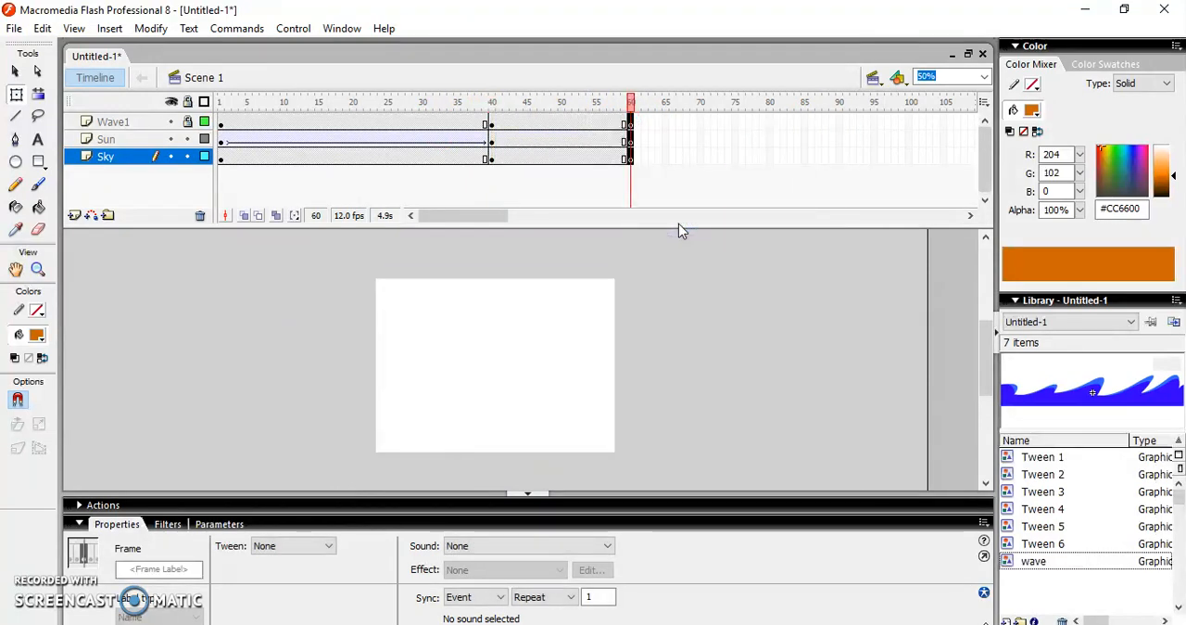
key("ctrl+Return")
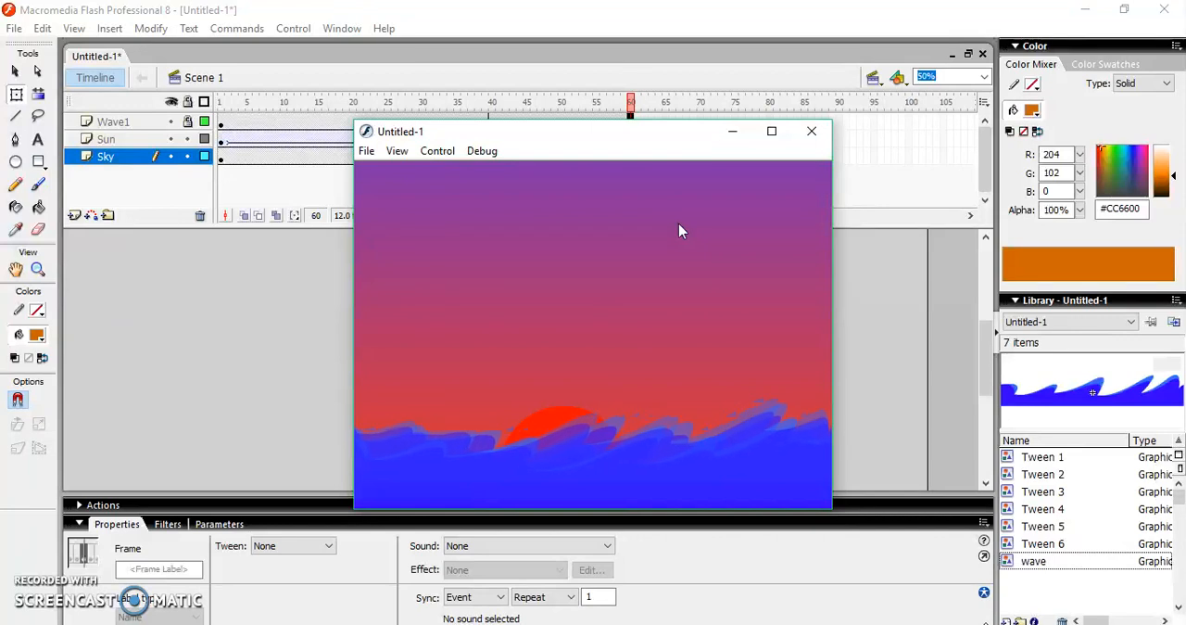
left_click(813, 132)
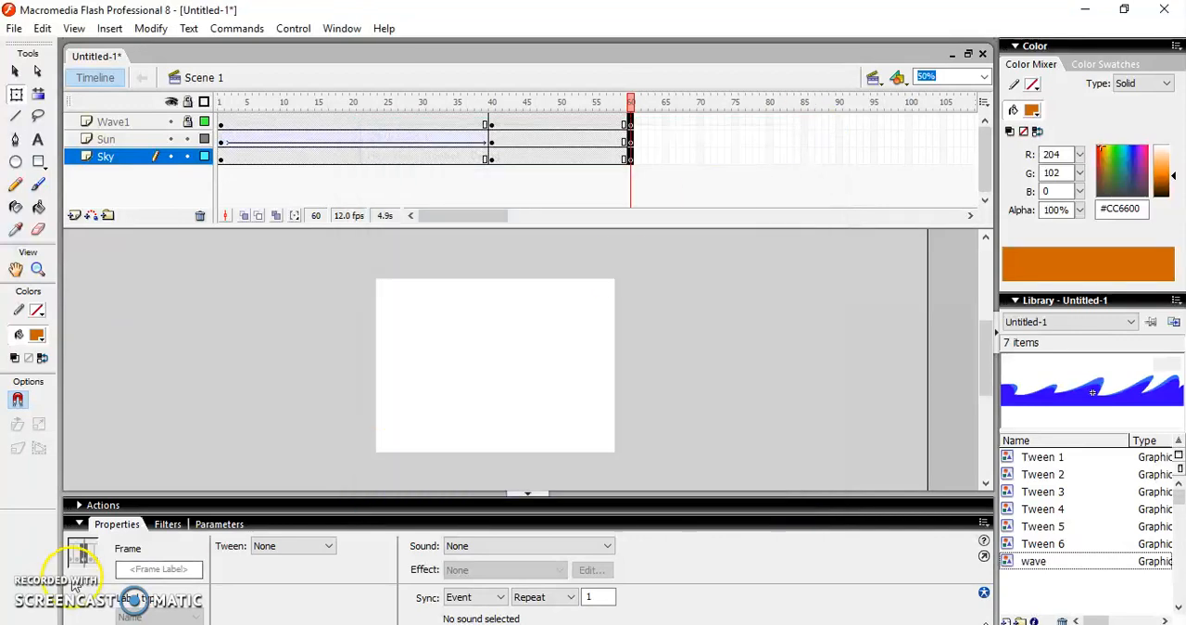